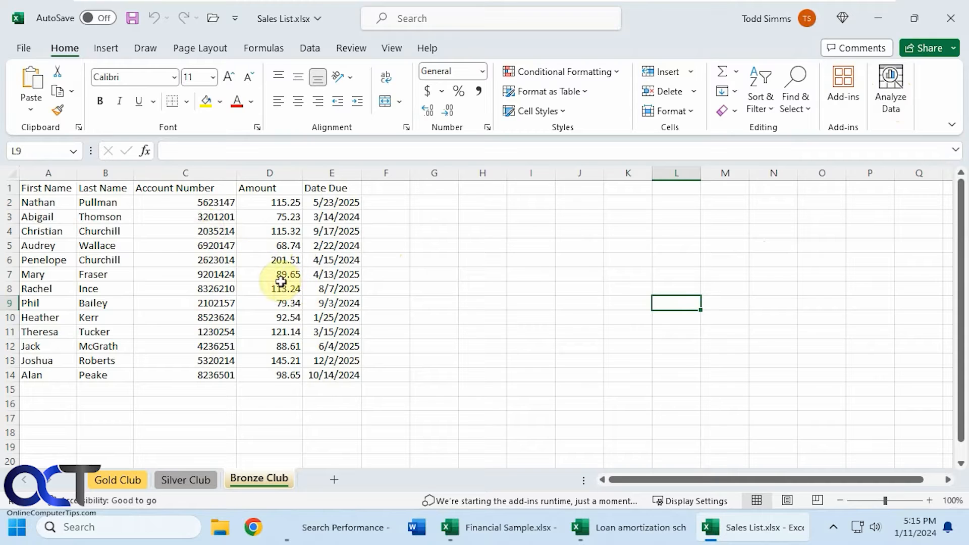
- Run Analyze Data on range A1:E14 of the Bronze Club sheet and widen the results pane
drag(40, 191, 337, 369)
click(895, 97)
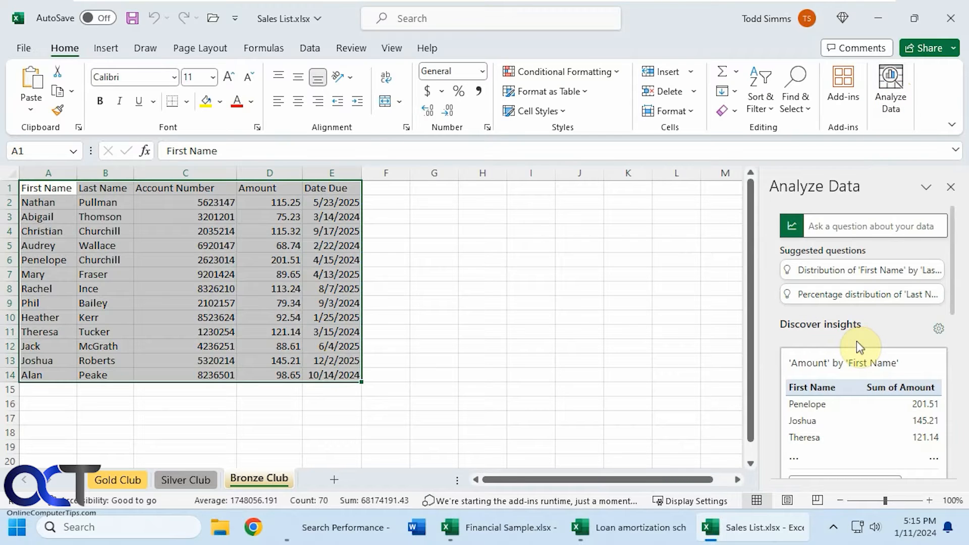
drag(757, 324, 581, 309)
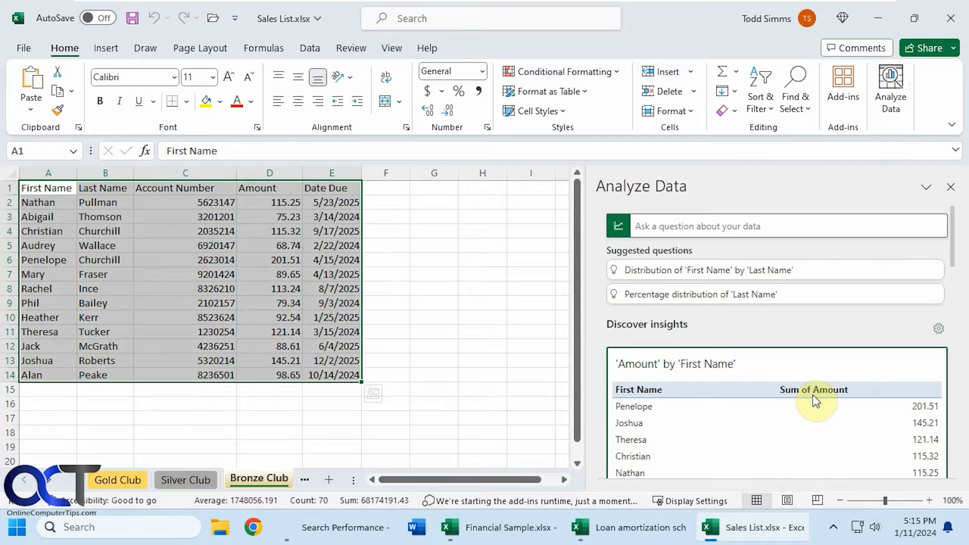
- Review the suggested insights for the Bronze Club data, including the PivotTable, scatter chart, PivotChart and column chart of 'Amount'
scroll(808, 394, down, 3)
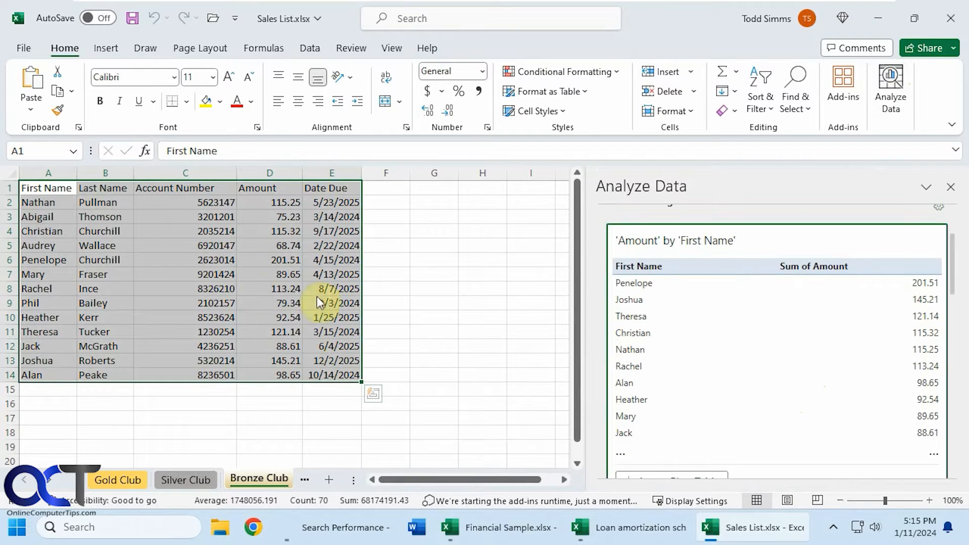
scroll(736, 364, down, 3)
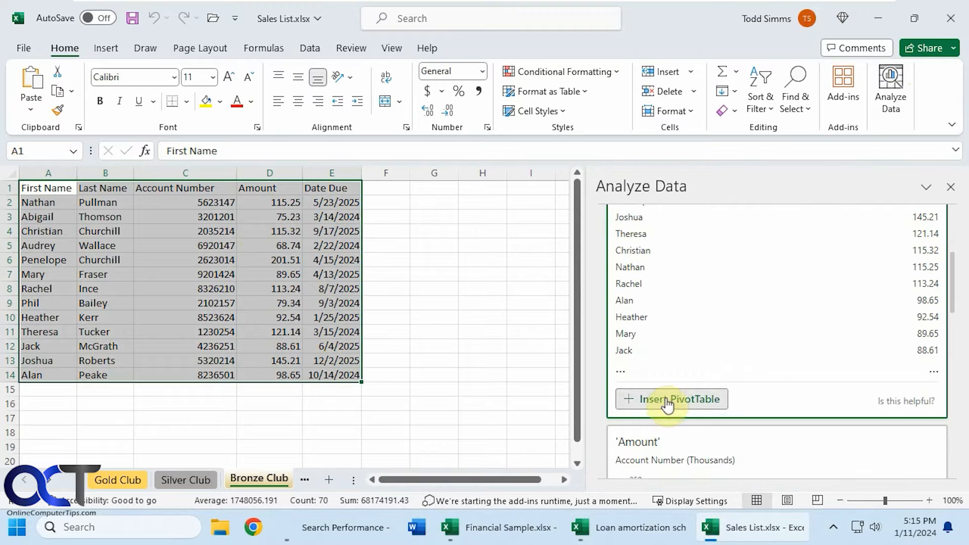
scroll(788, 424, down, 4)
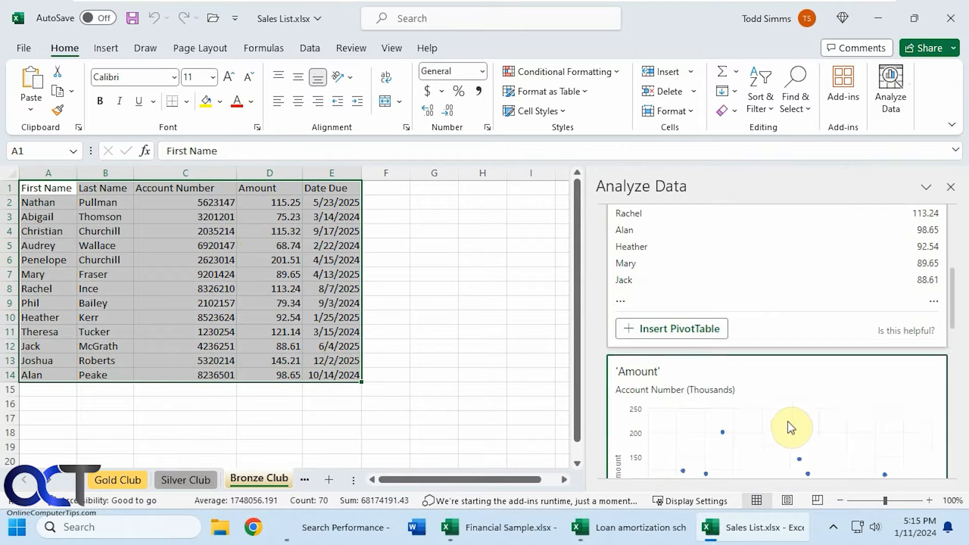
scroll(784, 411, down, 2)
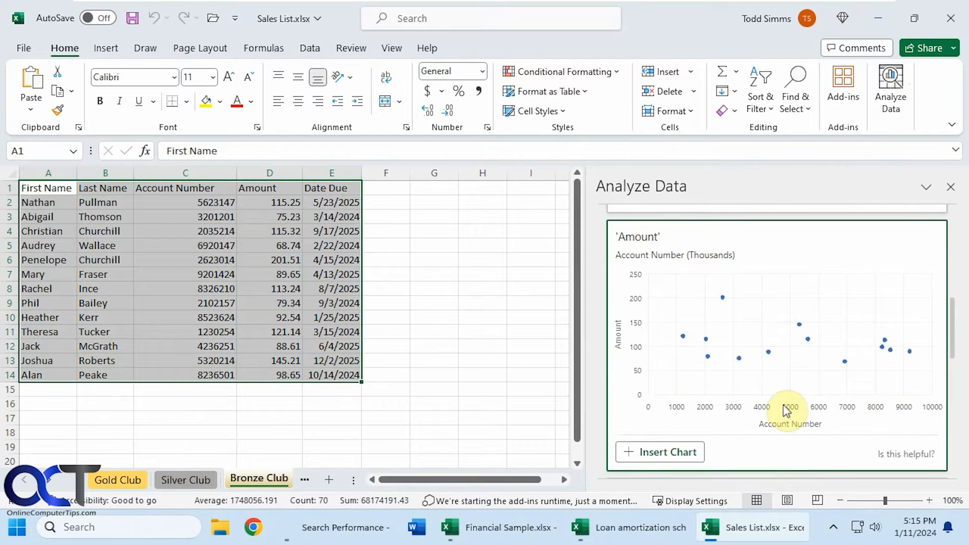
scroll(778, 379, down, 5)
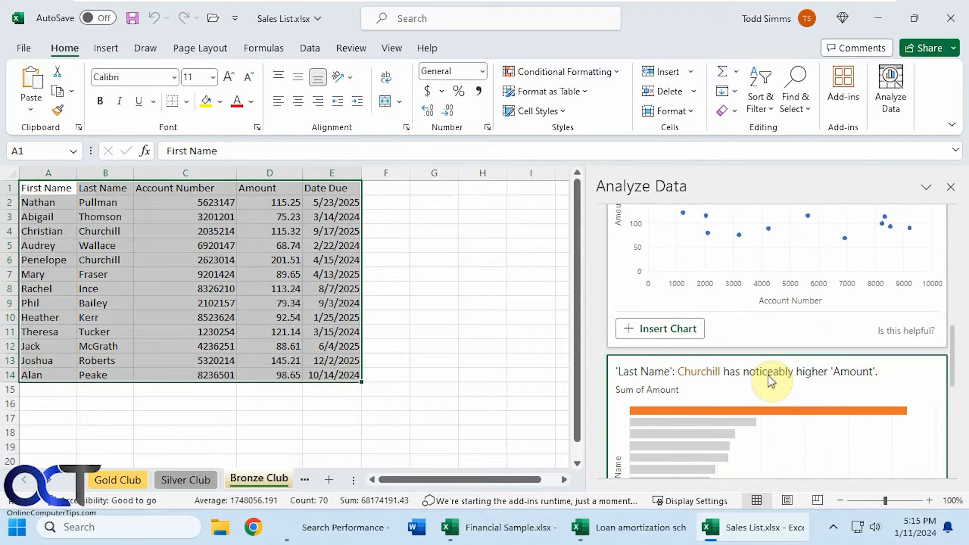
scroll(766, 373, down, 1)
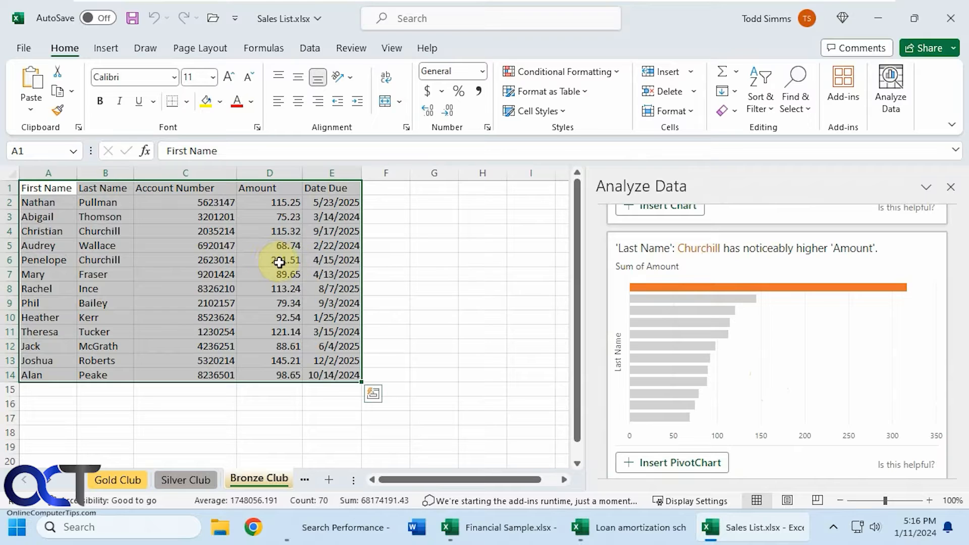
scroll(737, 386, down, 4)
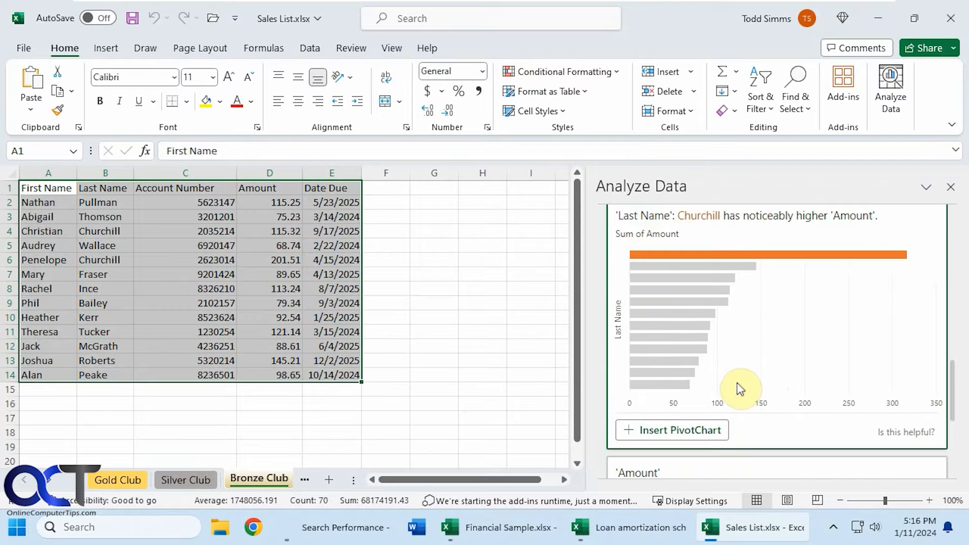
scroll(737, 387, down, 1)
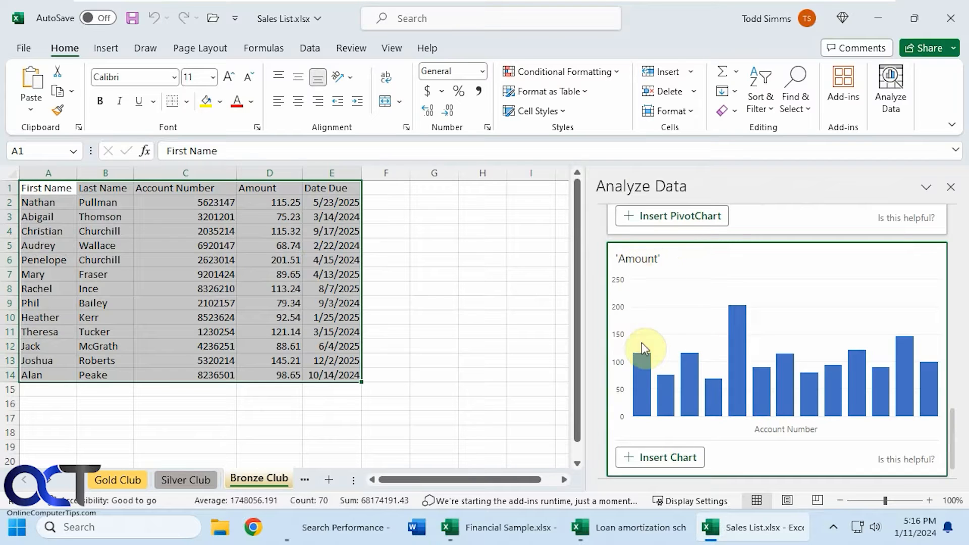
- Insert the suggested column chart of 'Amount' by account number into the Bronze Club sheet, look it over and delete it
click(683, 459)
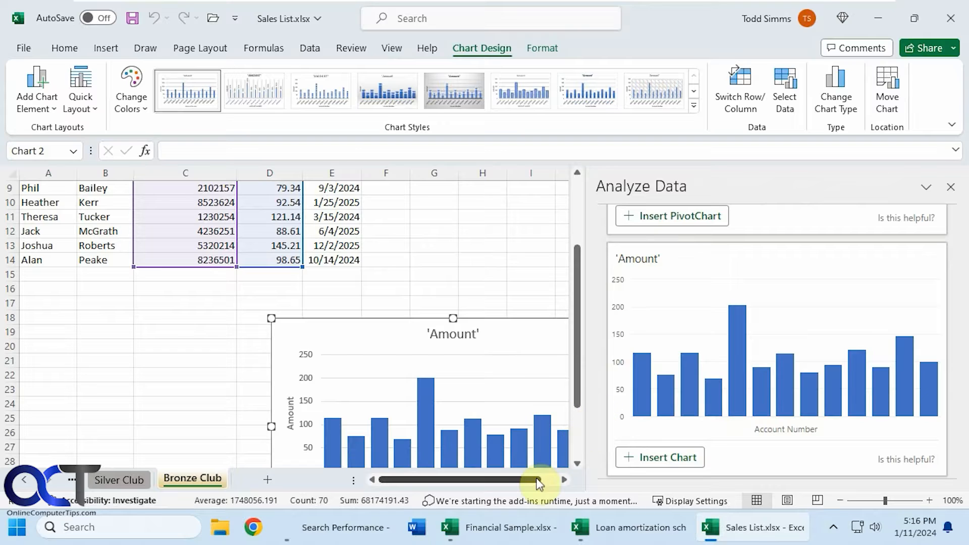
scroll(485, 421, down, 2)
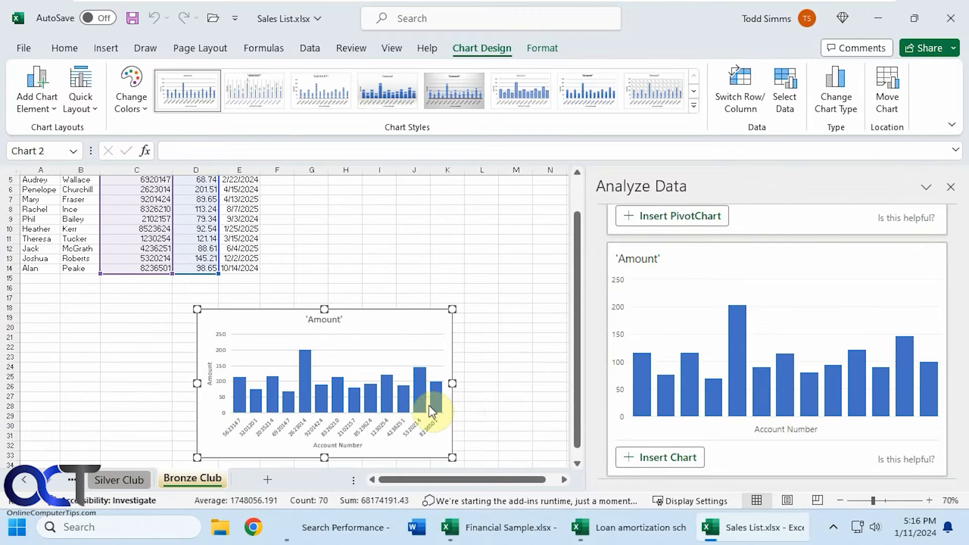
scroll(368, 410, up, 1)
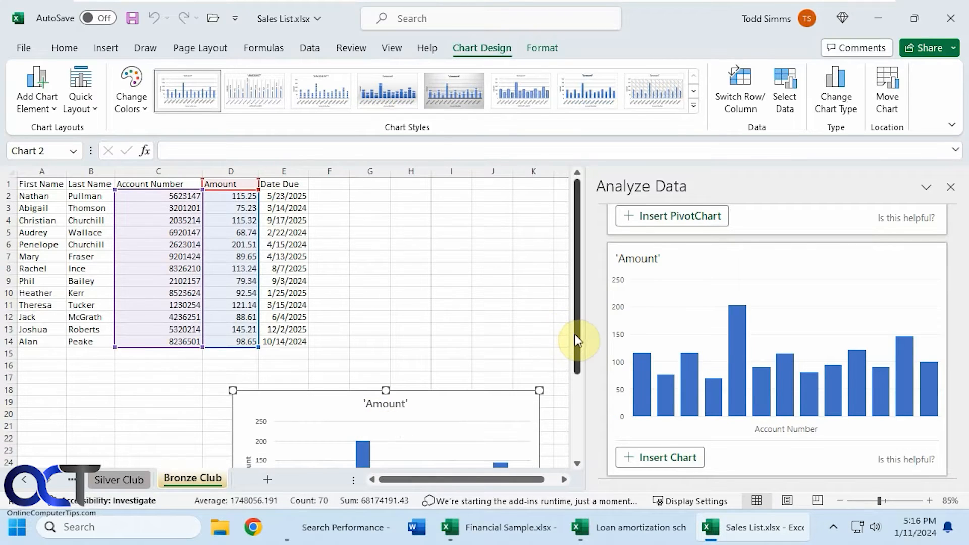
drag(579, 339, 579, 419)
click(310, 245)
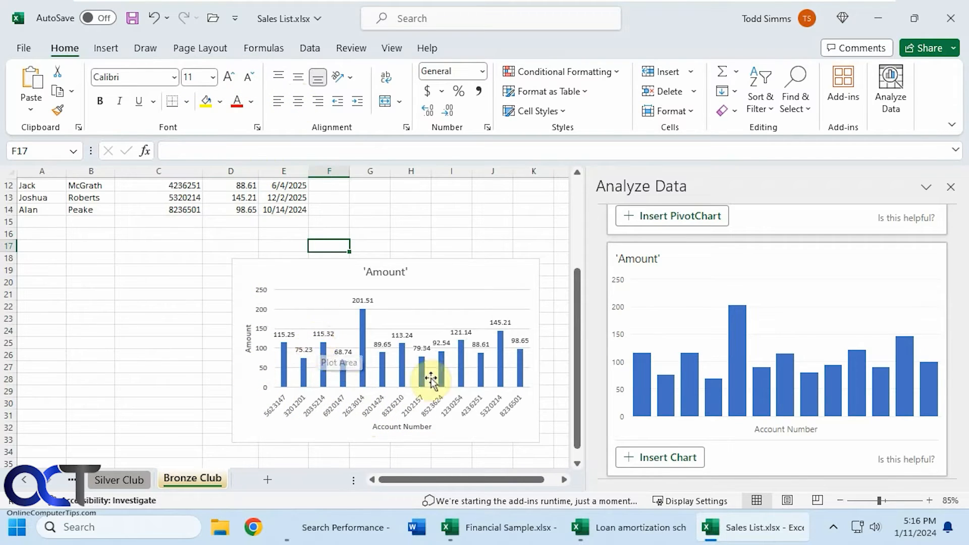
click(490, 384)
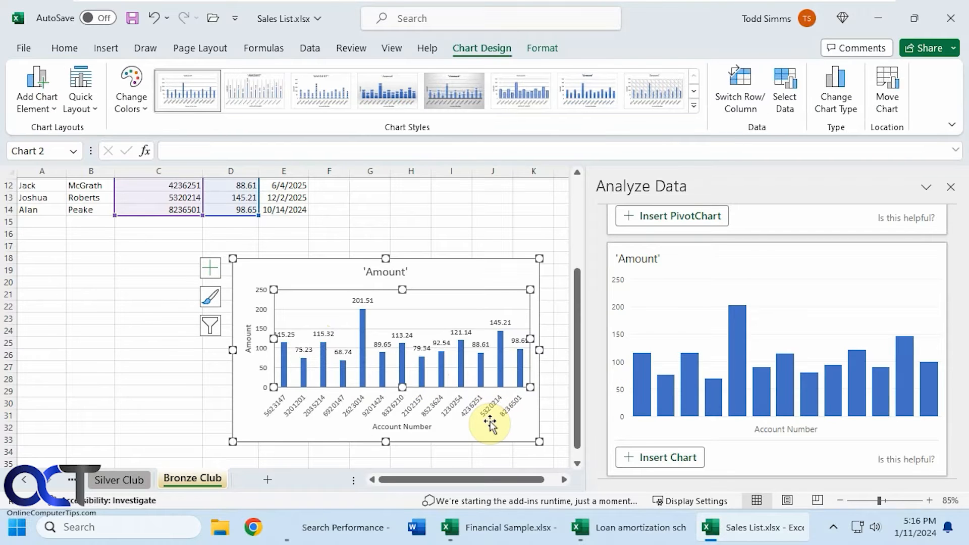
key(Delete)
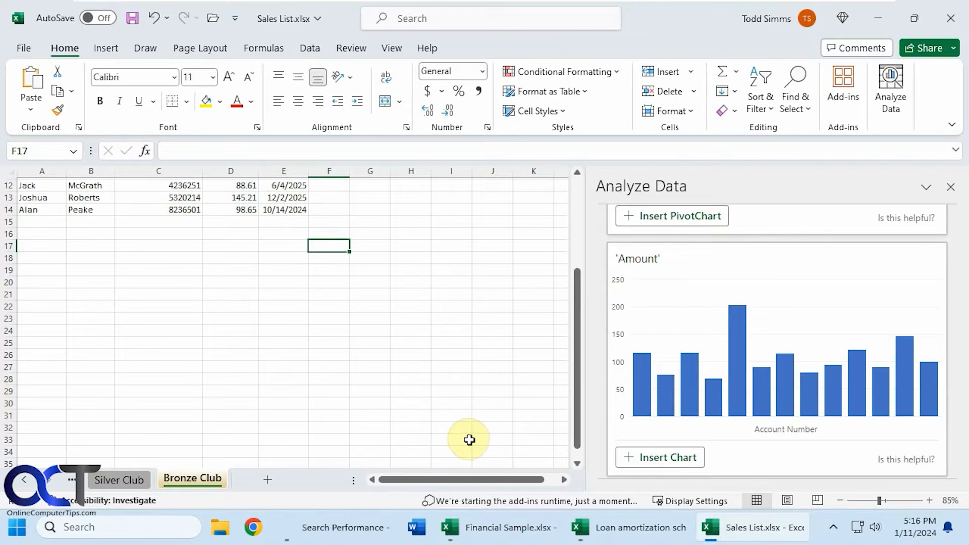
- Widen the Date Due column so that all its dates fit
scroll(480, 432, up, 2)
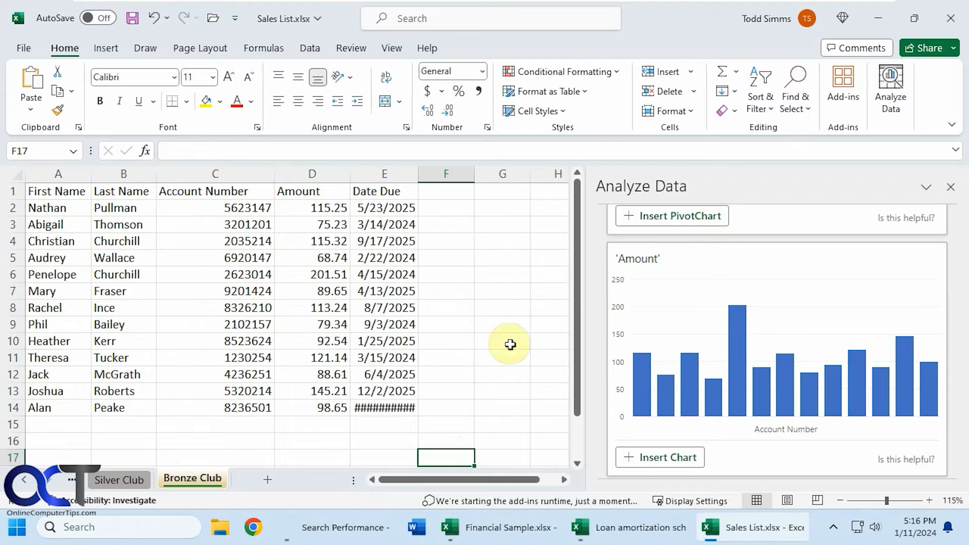
drag(418, 173, 430, 173)
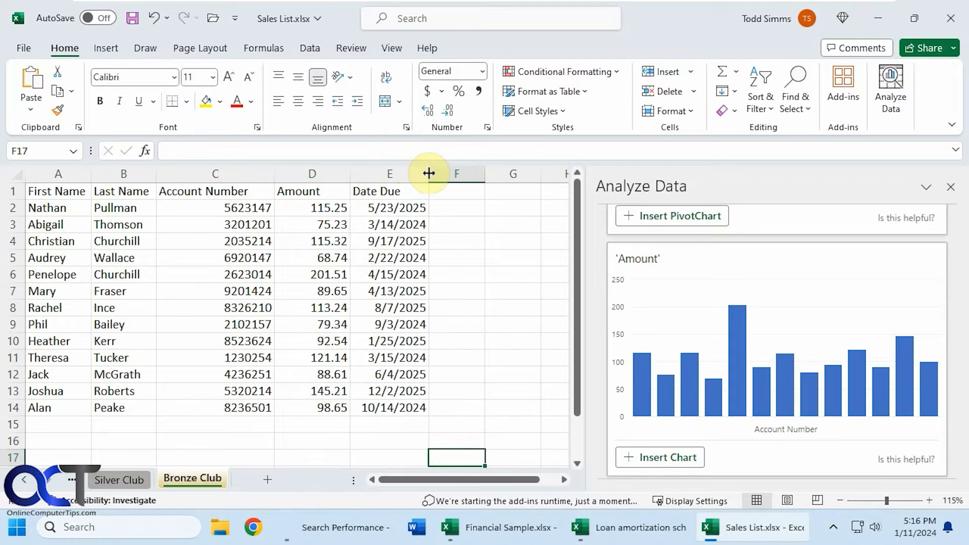
- Show all the suggested insights for the Bronze Club data and review the additional charts
scroll(823, 354, down, 1)
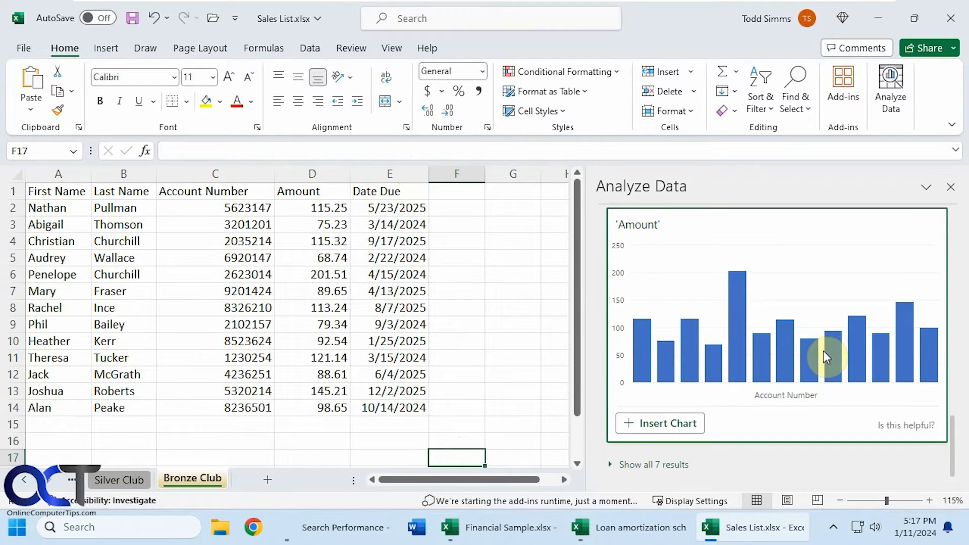
click(667, 465)
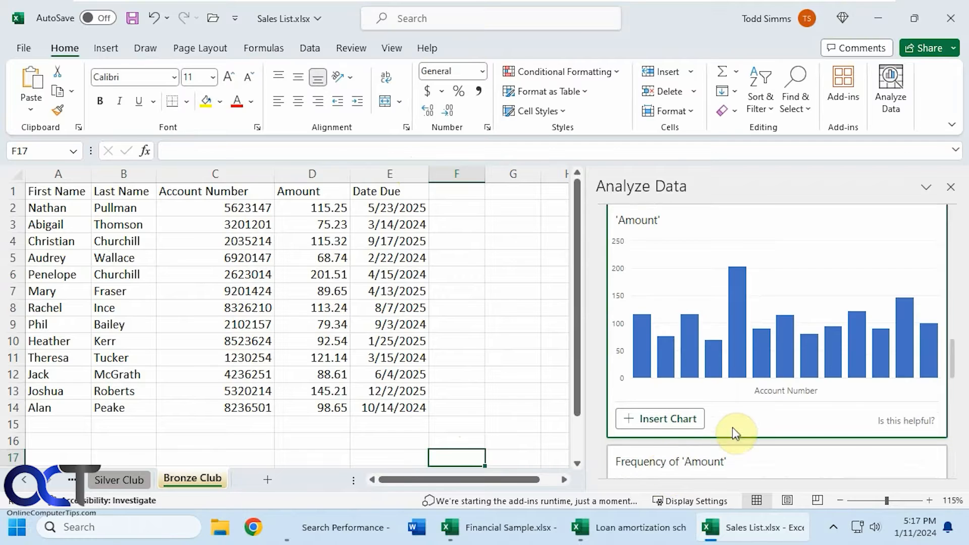
scroll(735, 433, down, 8)
scroll(737, 433, down, 15)
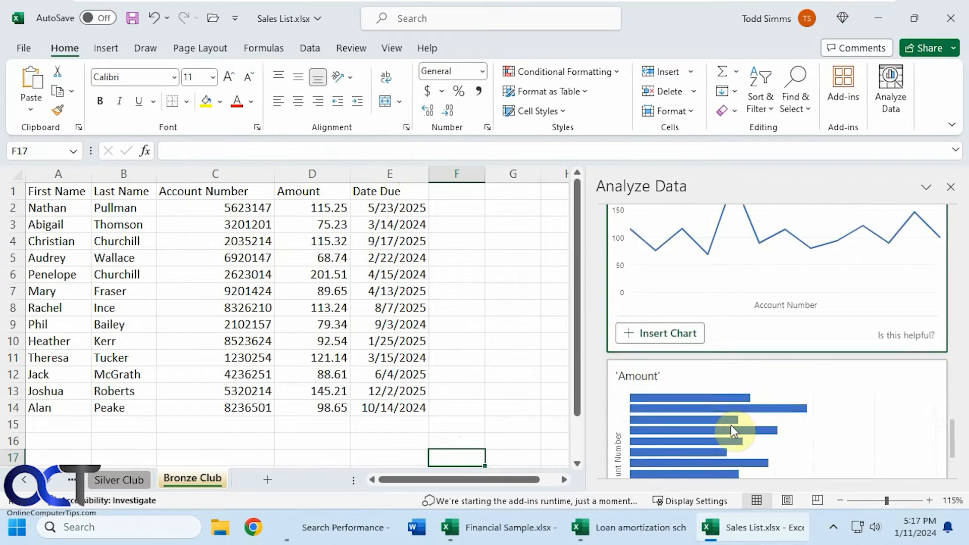
scroll(756, 444, up, 20)
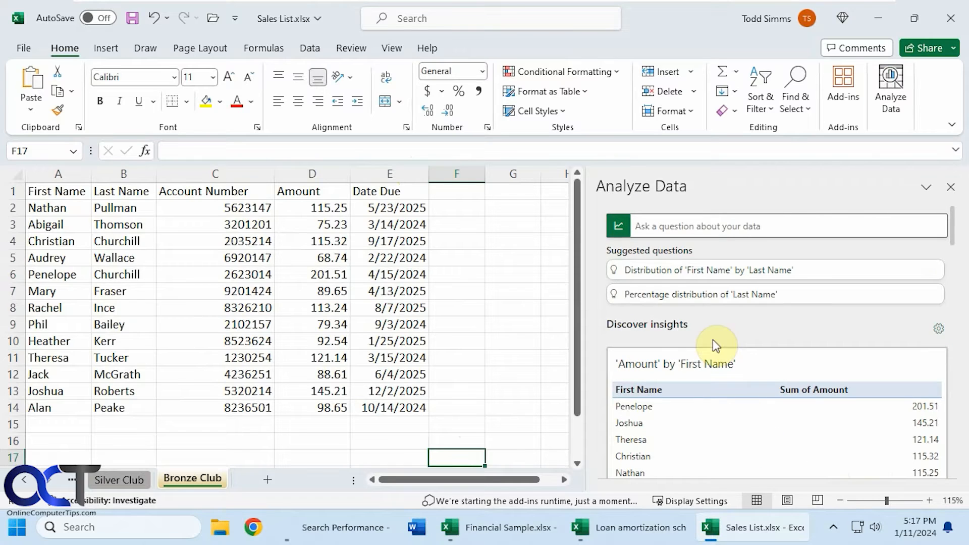
- Select range A1:E14 and ask Analyze Data "who has the highest amount?"
click(715, 224)
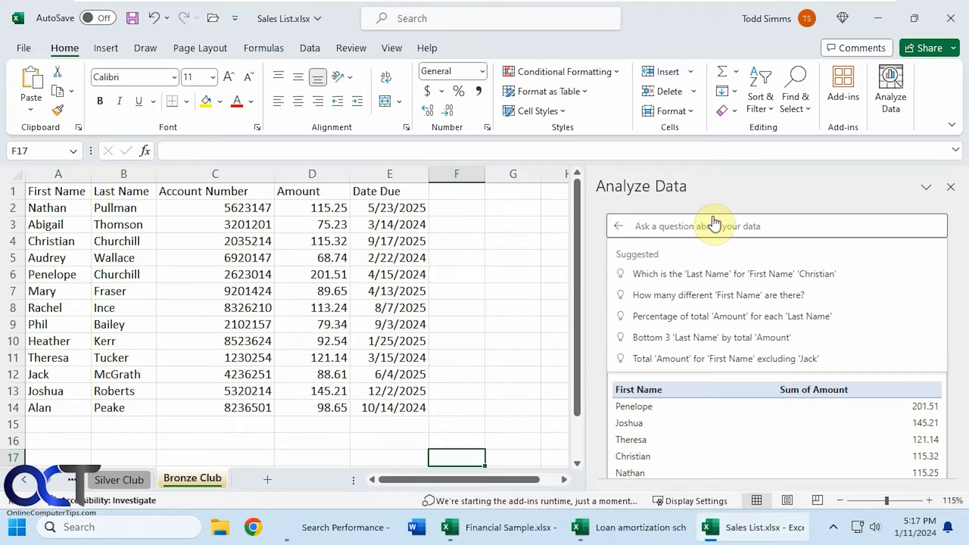
click(132, 358)
drag(74, 192, 396, 405)
click(696, 228)
text(who has the hi)
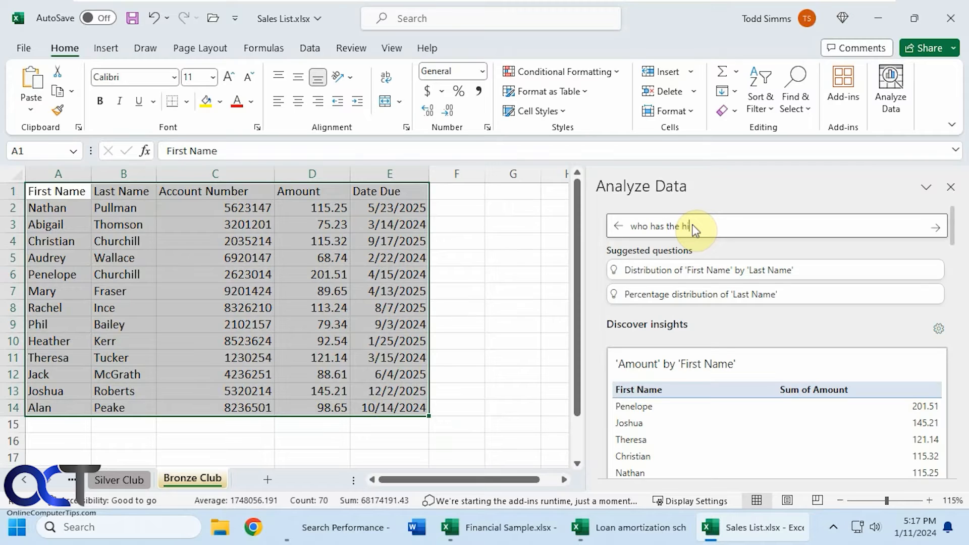
text(ghest amount)
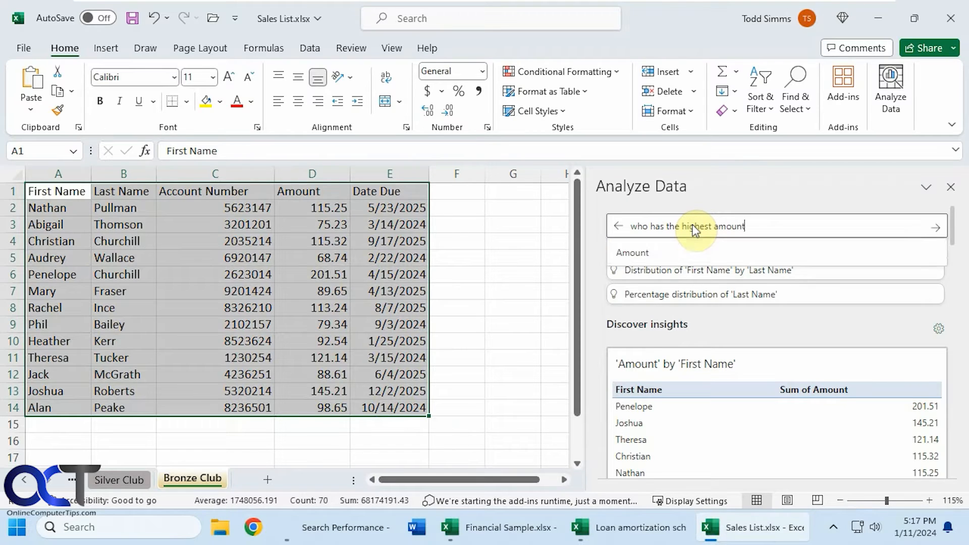
text(?)
key(Return)
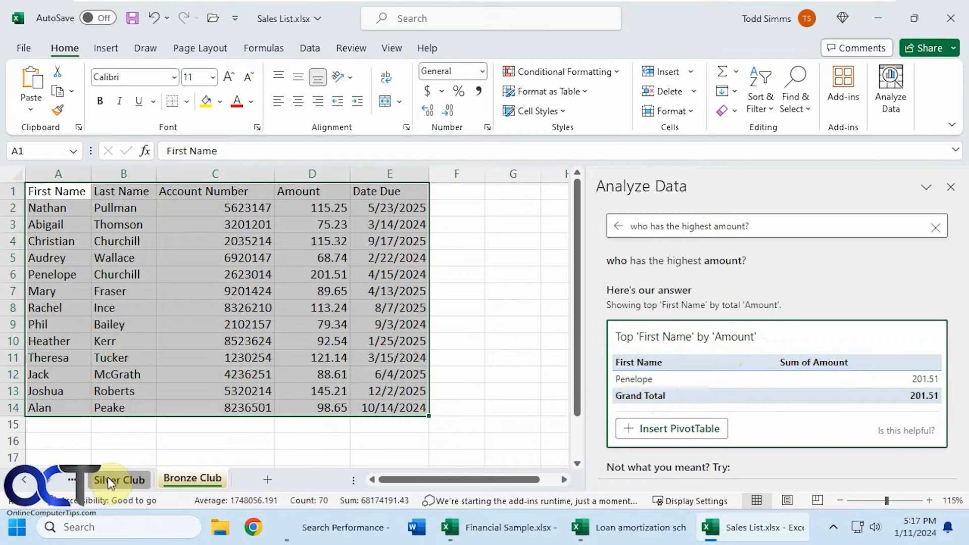
- Look at the Silver Club sheet and return to the Bronze Club sheet
click(123, 479)
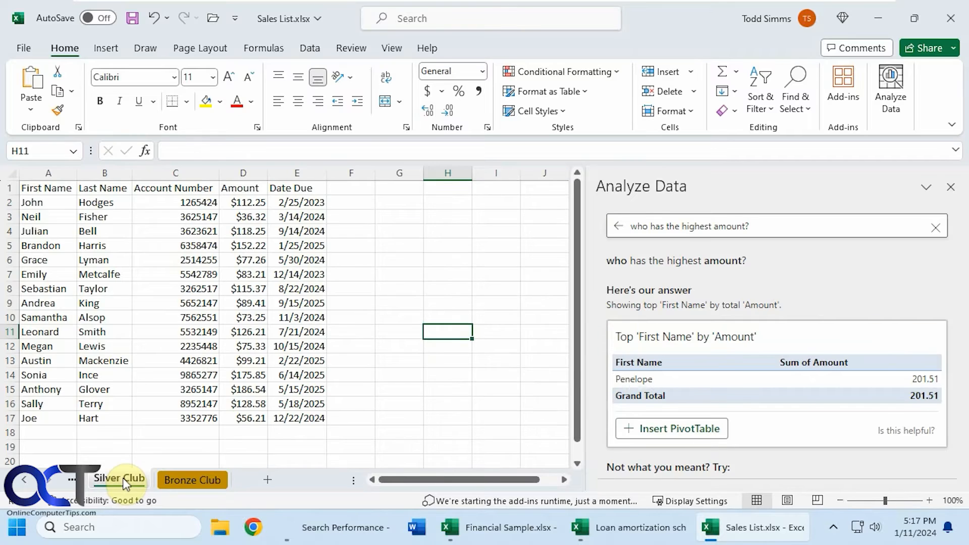
click(194, 479)
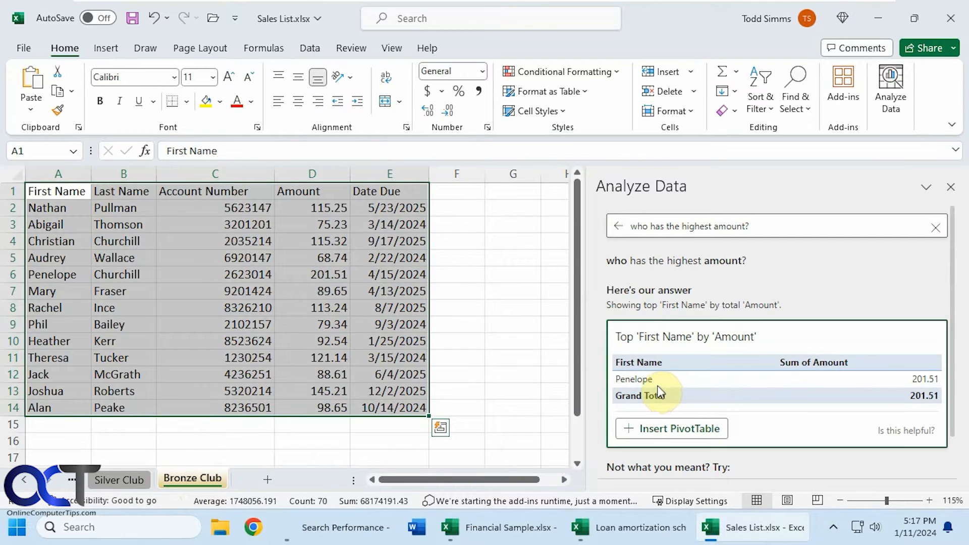
- Switch to the loan amortization schedule workbook, run Analyze Data on the payment table B13:K23 and widen the results pane
click(628, 526)
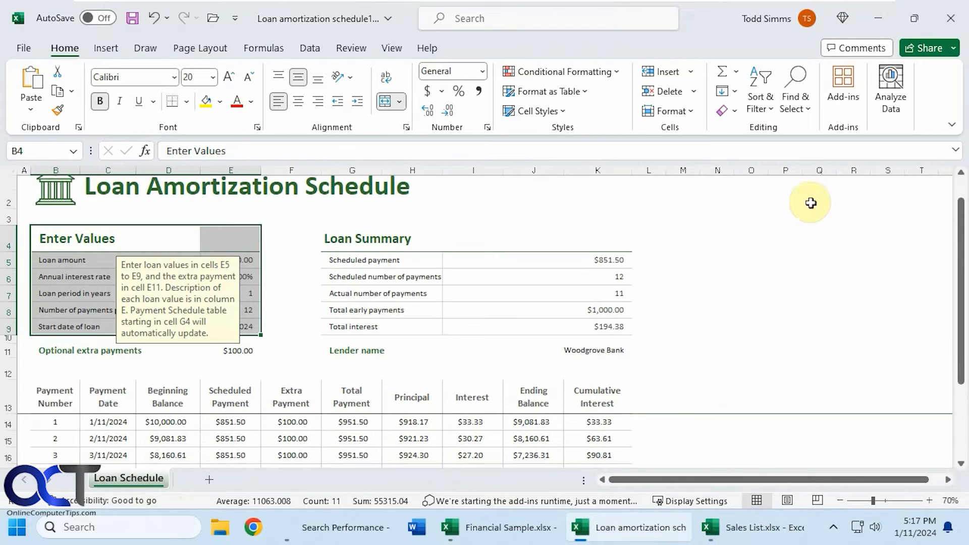
scroll(448, 327, down, 1)
drag(52, 335, 593, 444)
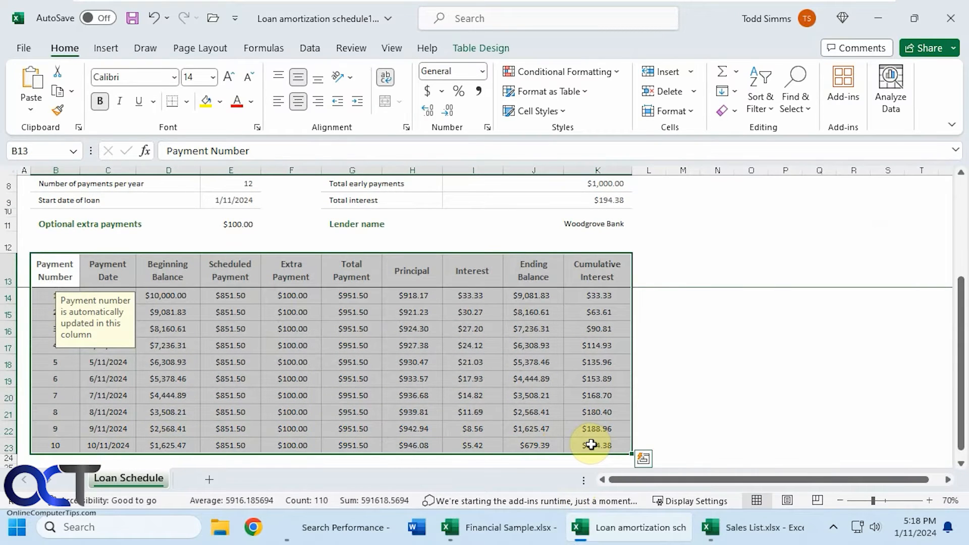
click(888, 89)
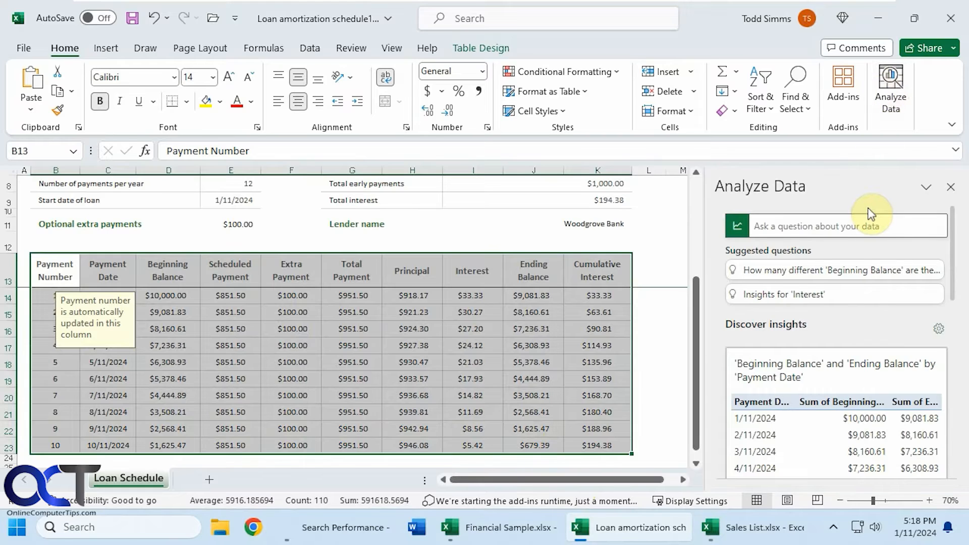
drag(705, 338, 615, 342)
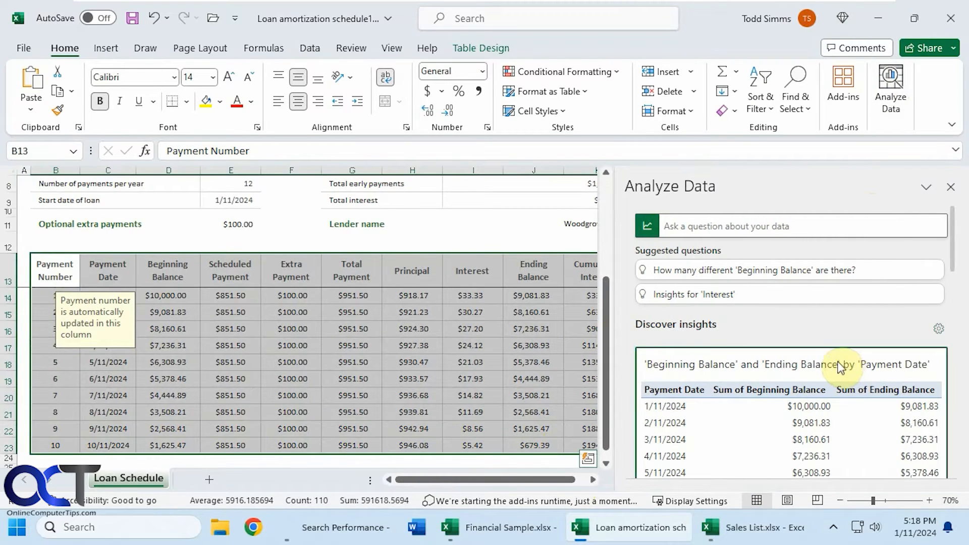
- Review the suggested insight tables and charts that Analyze Data offers for the loan payment table
scroll(840, 368, down, 1)
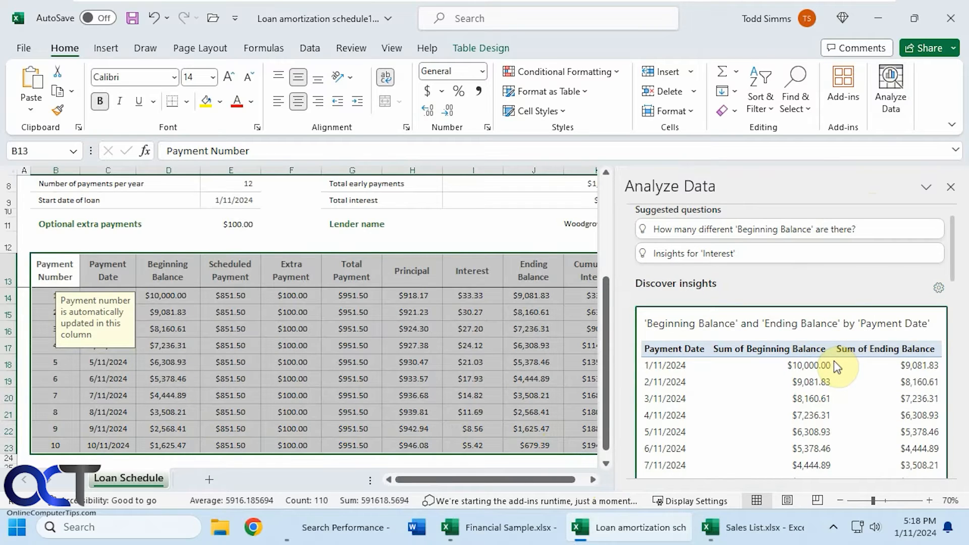
scroll(835, 366, down, 5)
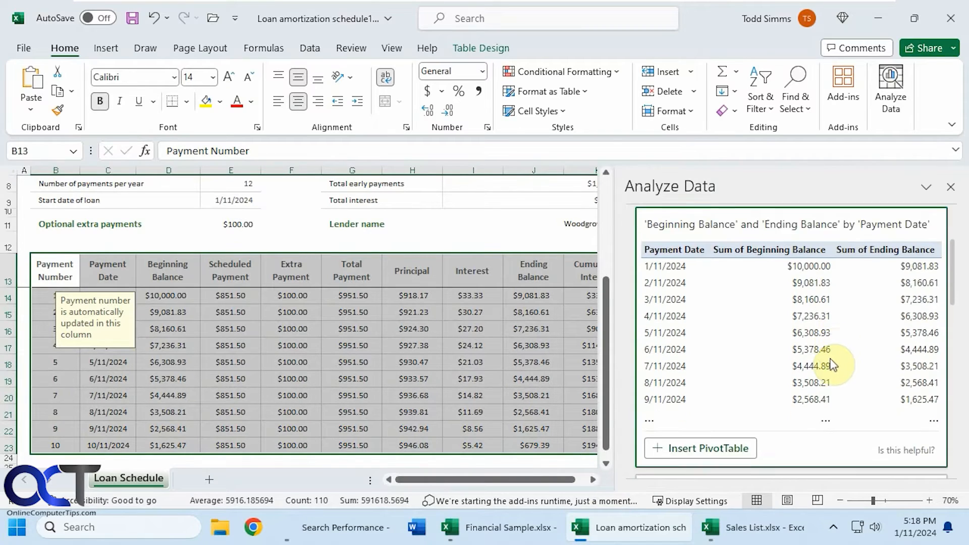
scroll(832, 363, down, 7)
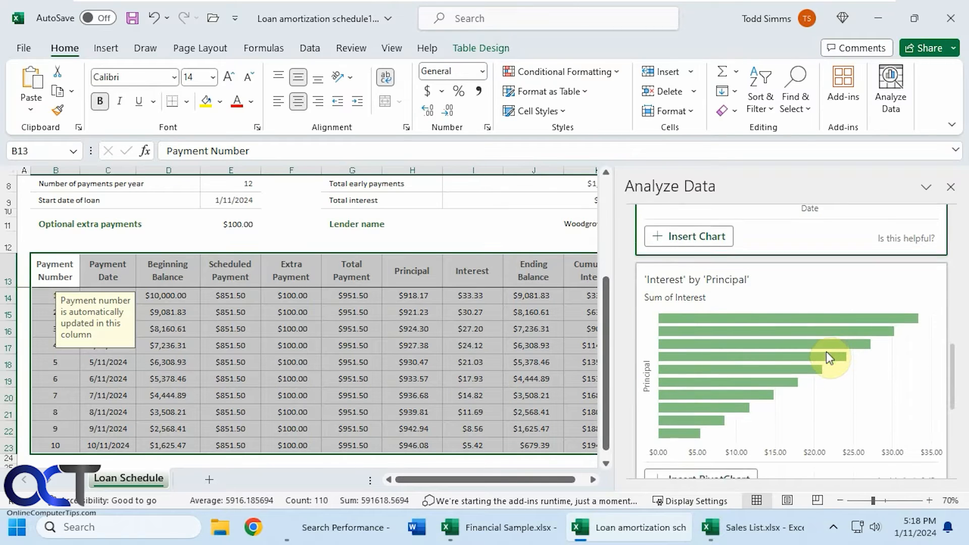
scroll(827, 357, down, 5)
scroll(826, 358, up, 4)
scroll(829, 360, up, 6)
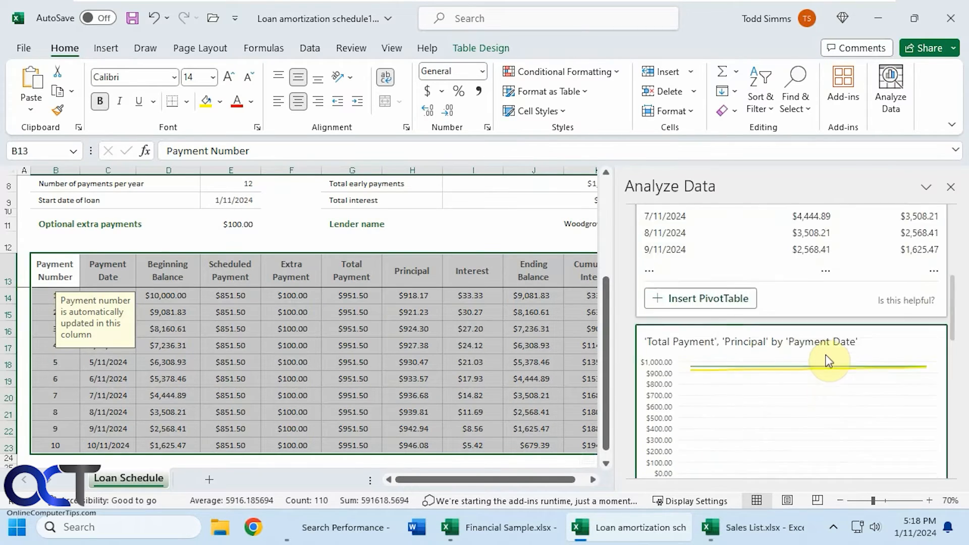
scroll(833, 361, down, 10)
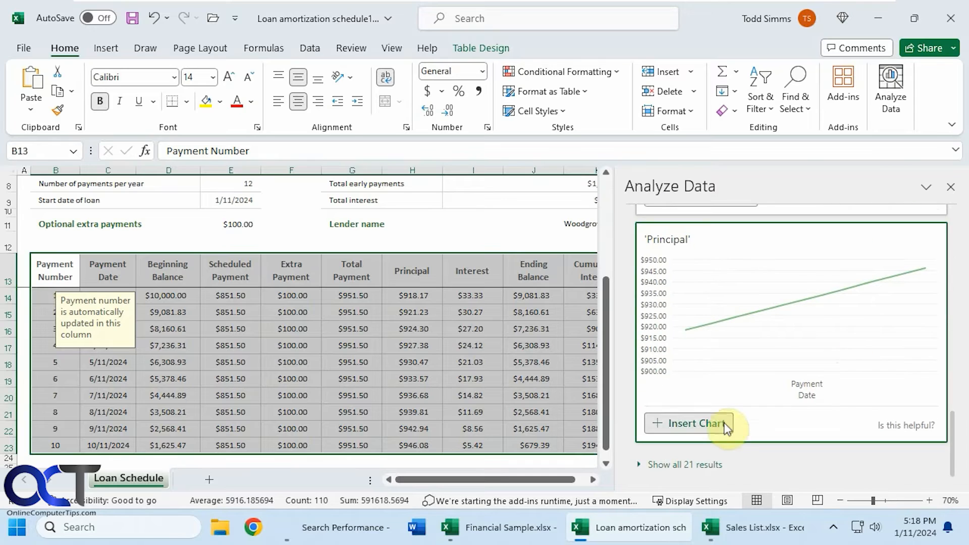
- Show all the suggested results for the loan payments, review the additional charts and return to the suggested questions
click(714, 465)
scroll(792, 409, down, 3)
scroll(810, 395, down, 2)
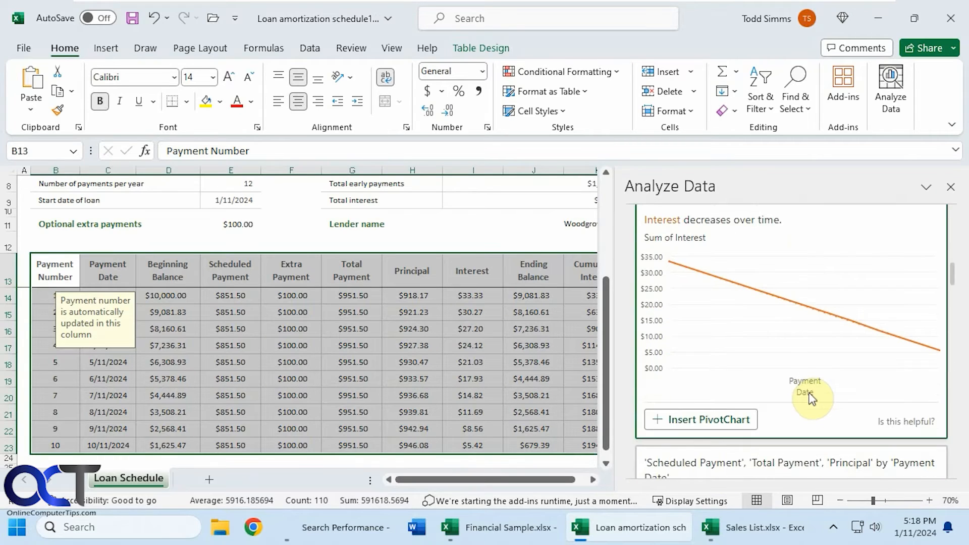
scroll(810, 395, down, 5)
scroll(811, 396, down, 2)
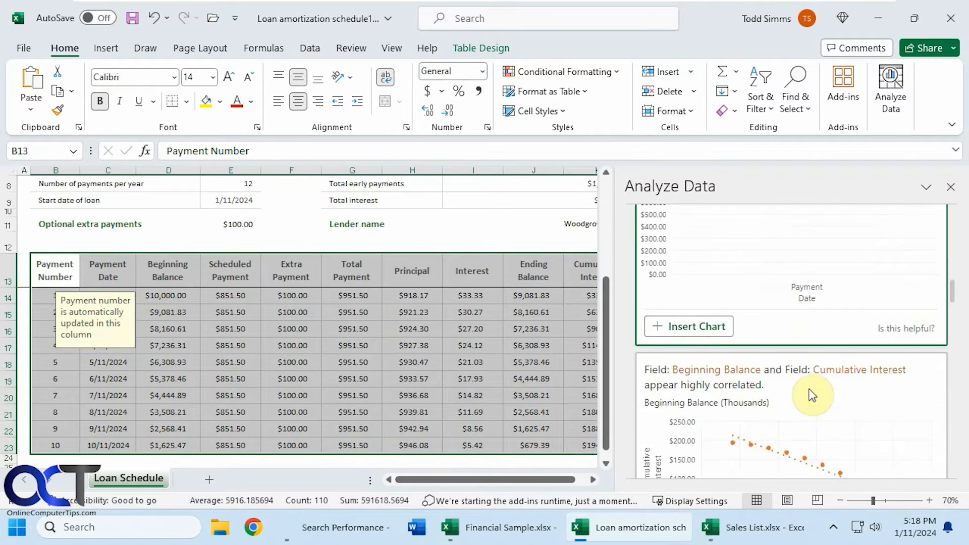
scroll(811, 393, up, 6)
scroll(781, 349, down, 8)
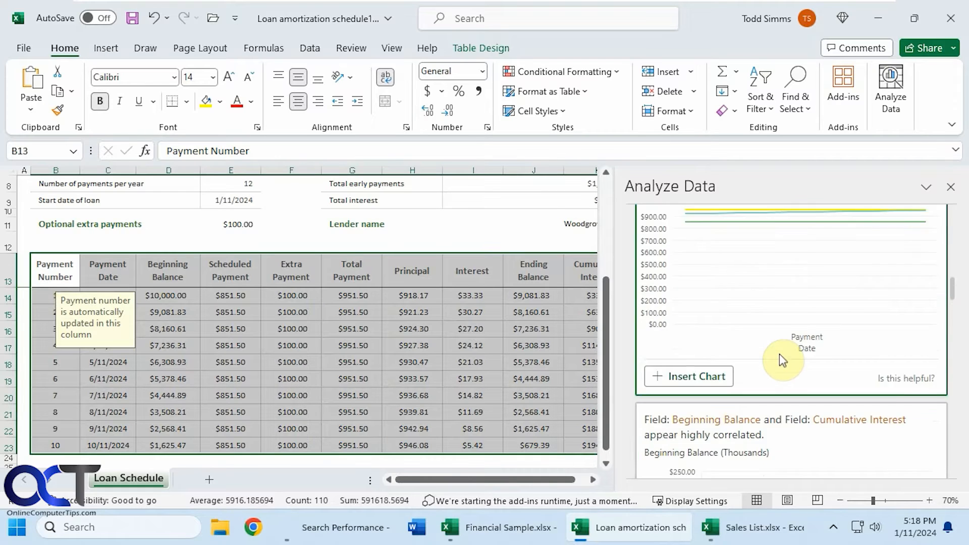
scroll(783, 364, down, 4)
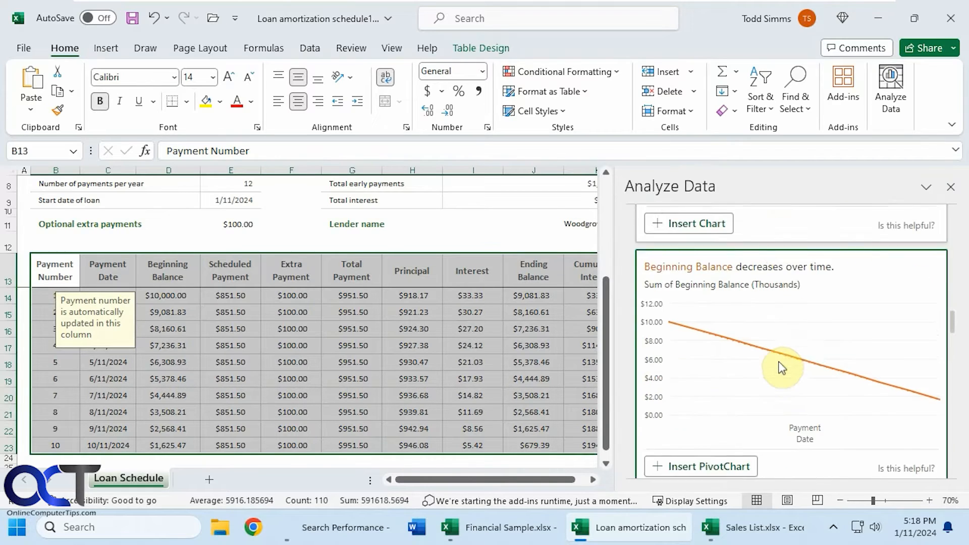
drag(961, 331, 955, 207)
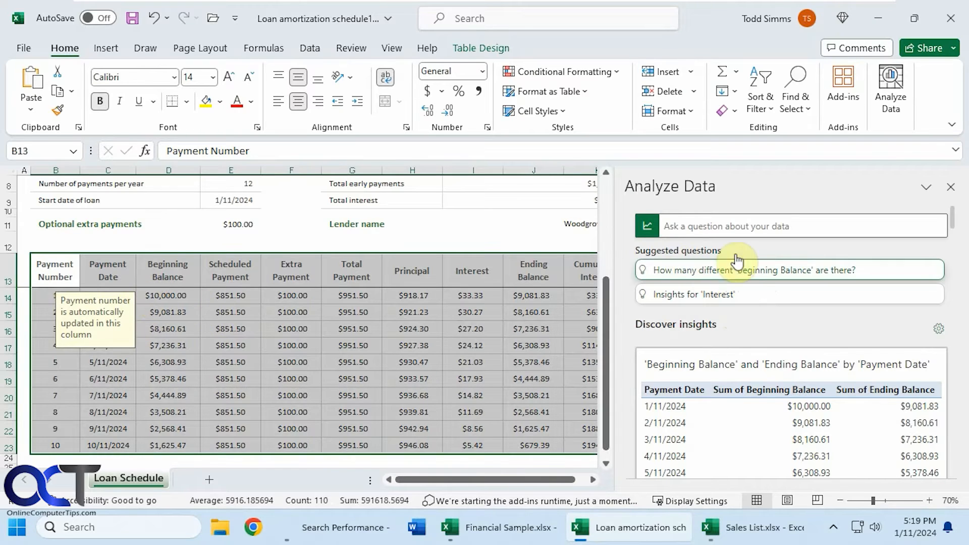
- Ask the suggested questions "How many different 'Beginning Balance' are there?" and "Insights for 'Interest'" and view their answers
click(753, 271)
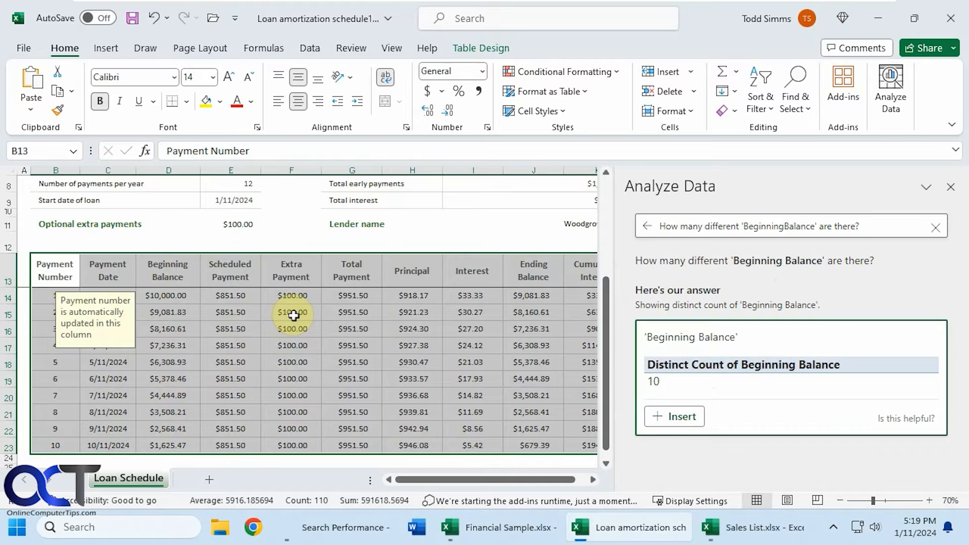
click(935, 227)
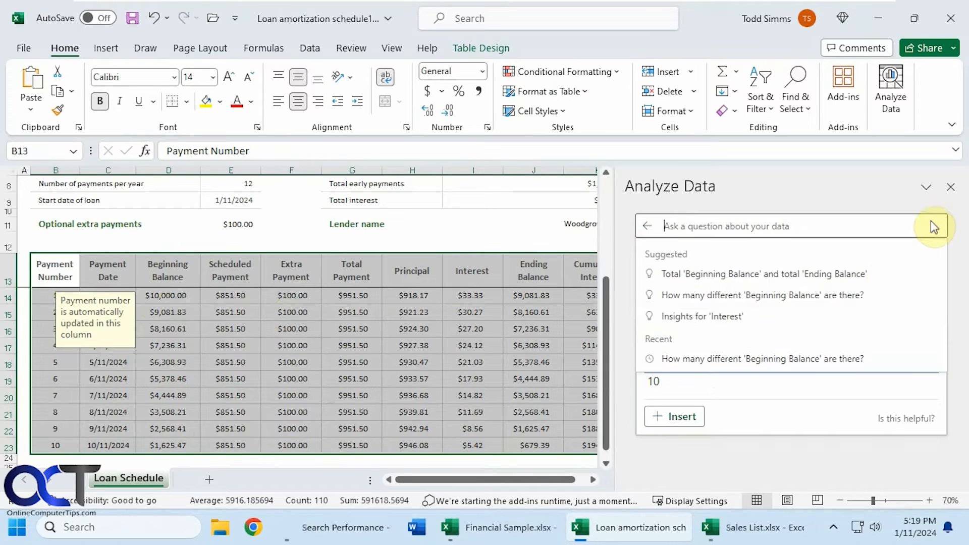
click(723, 316)
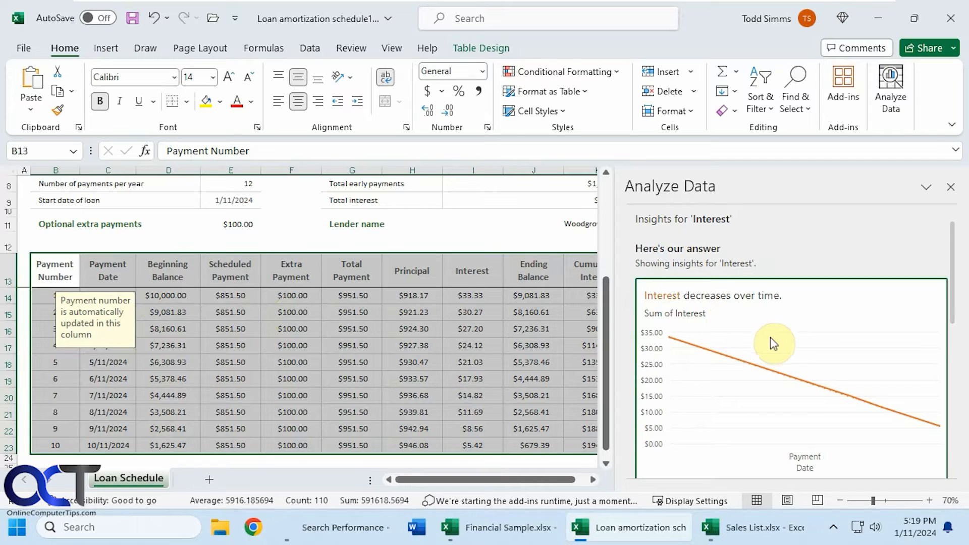
scroll(742, 329, down, 1)
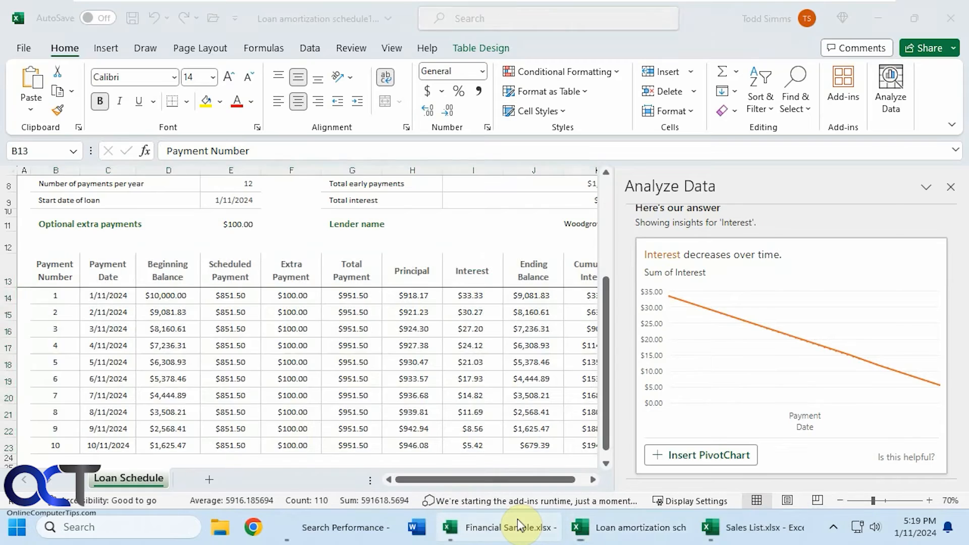
- Switch to the Financial Sample workbook, run Analyze Data on the entire Product A sheet and widen the results pane
click(520, 525)
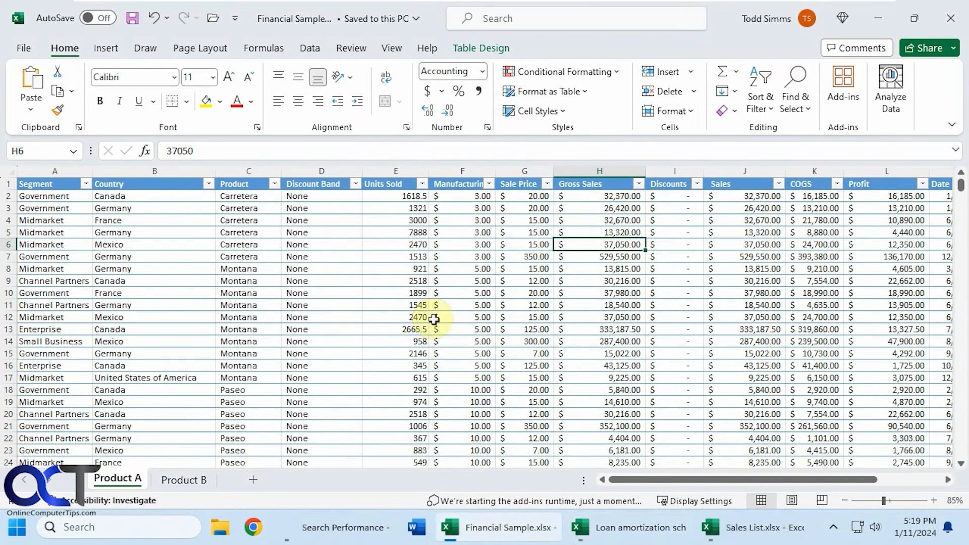
click(10, 172)
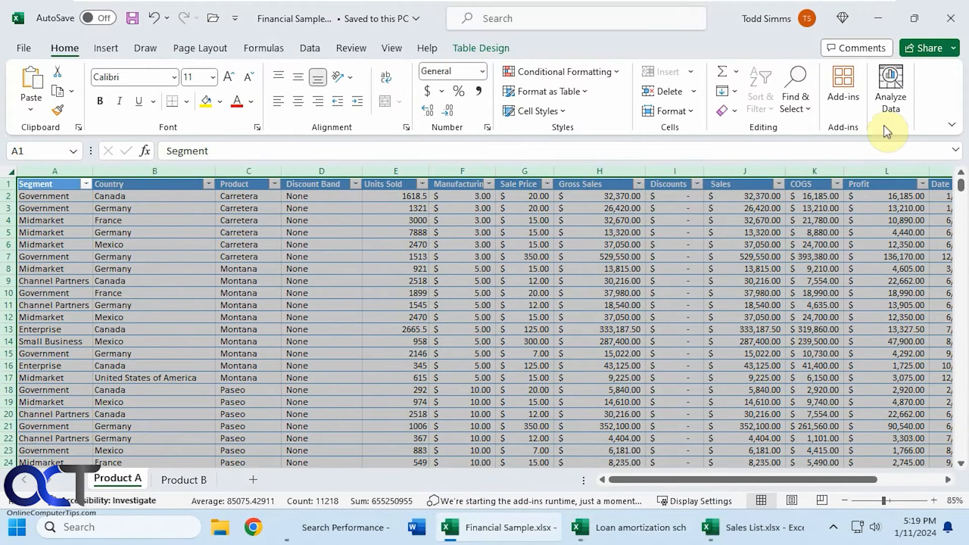
click(891, 103)
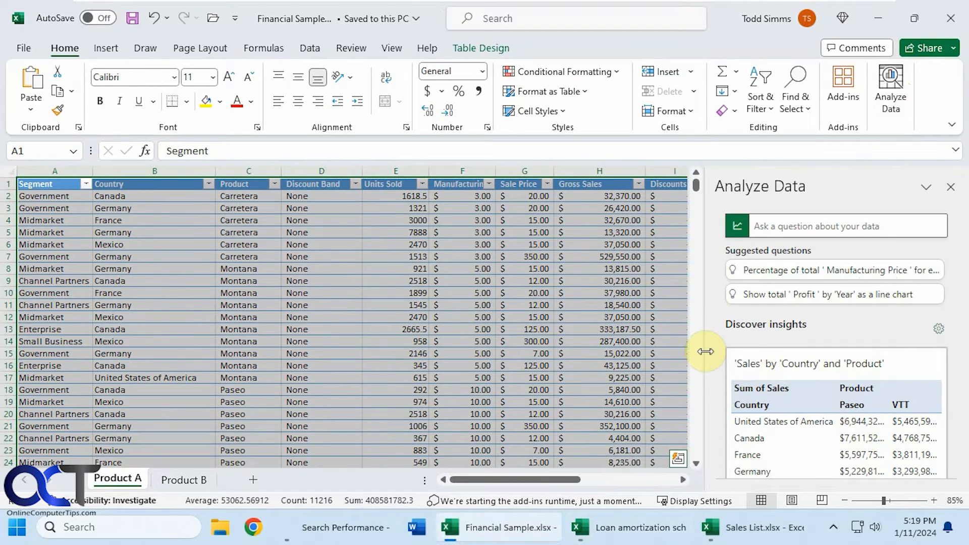
drag(705, 349, 506, 348)
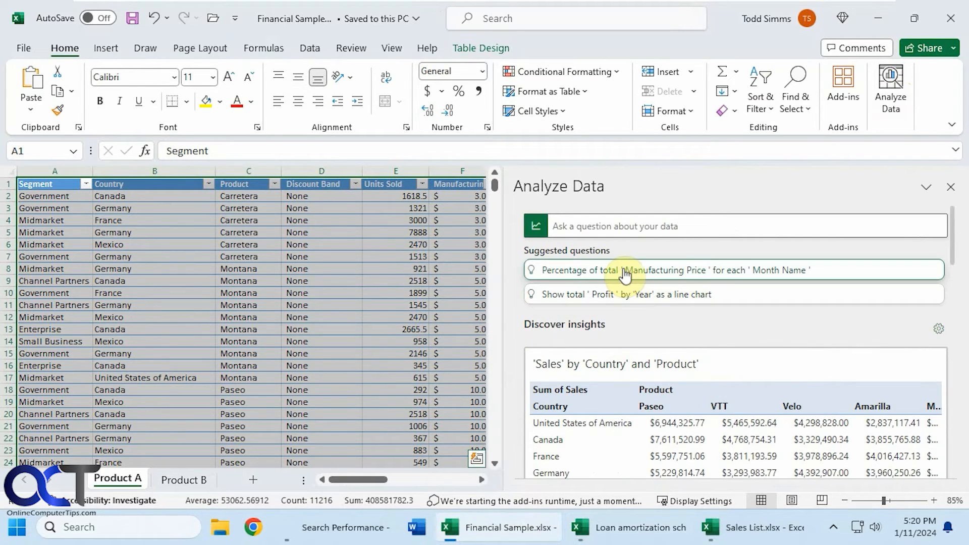
- Run the suggested question "Show total 'Profit' by 'Year' as a line chart", check the alternative by year of Date, and clear the question
click(679, 298)
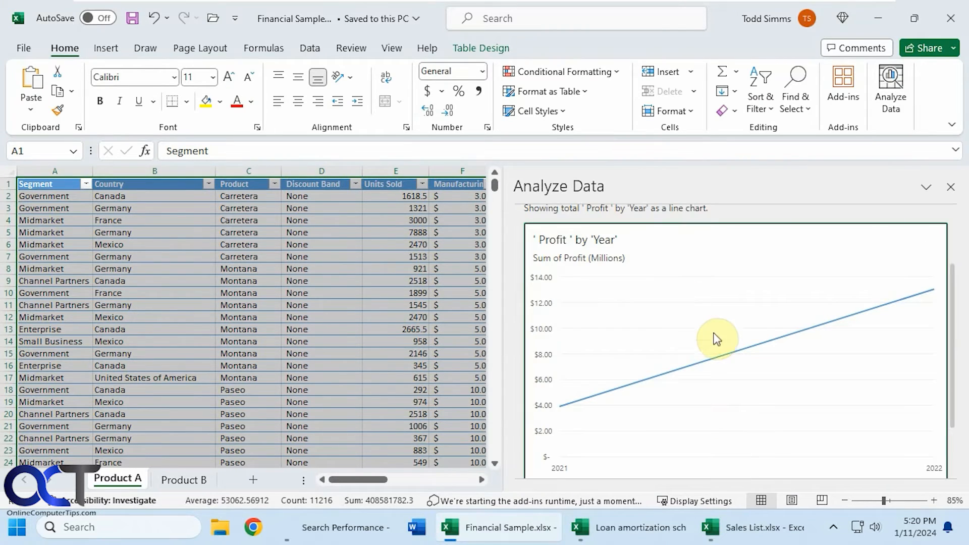
scroll(722, 347, down, 2)
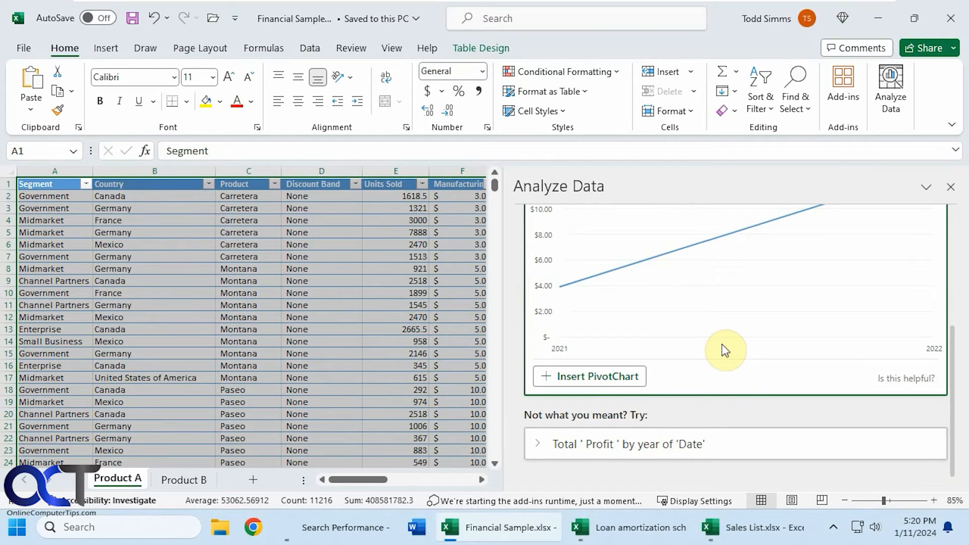
click(671, 444)
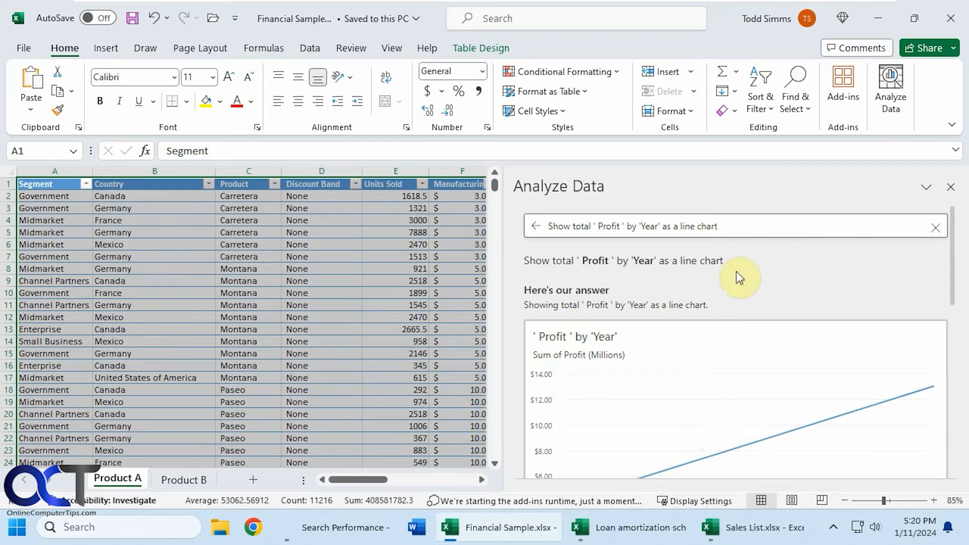
click(936, 227)
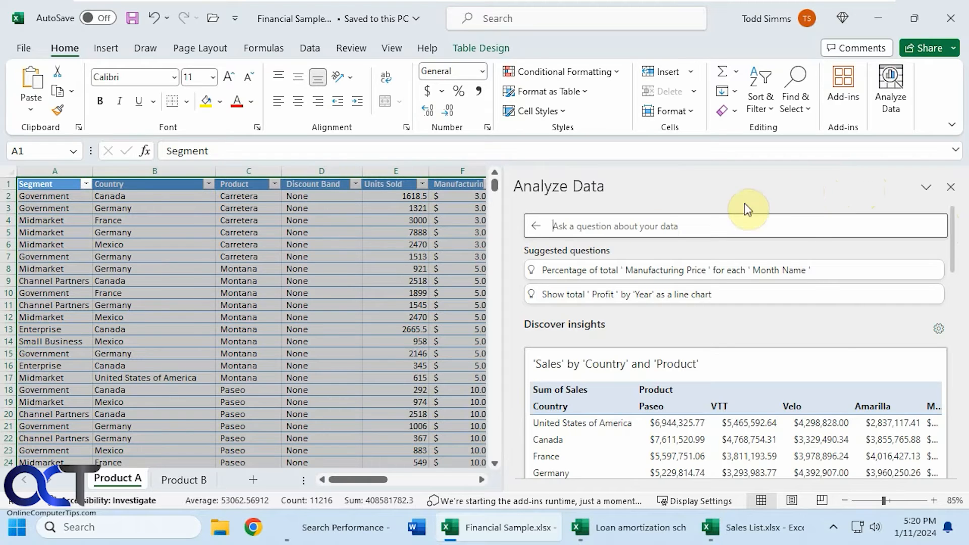
- Narrow the Analyze Data pane to reveal more columns and ask "which segment has the highest sale price"
drag(502, 235, 625, 236)
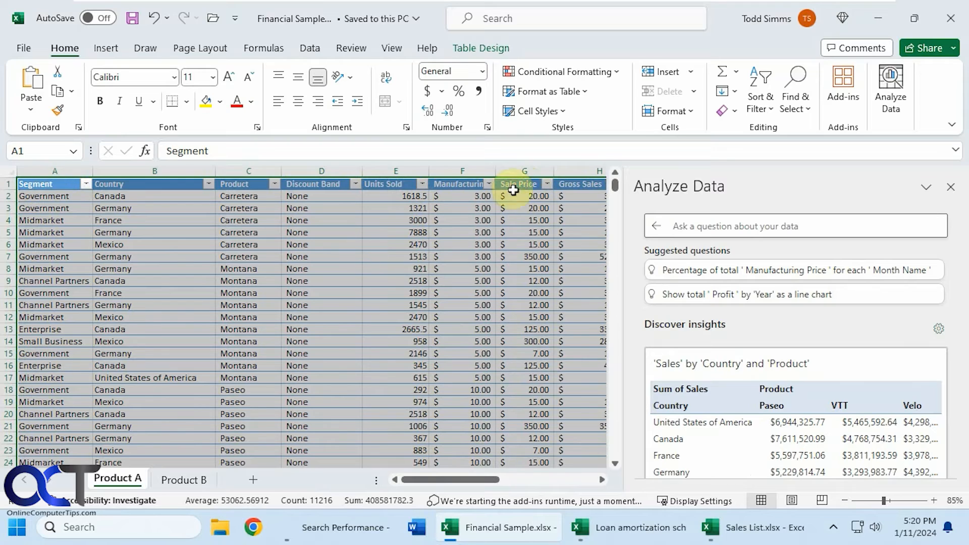
click(702, 226)
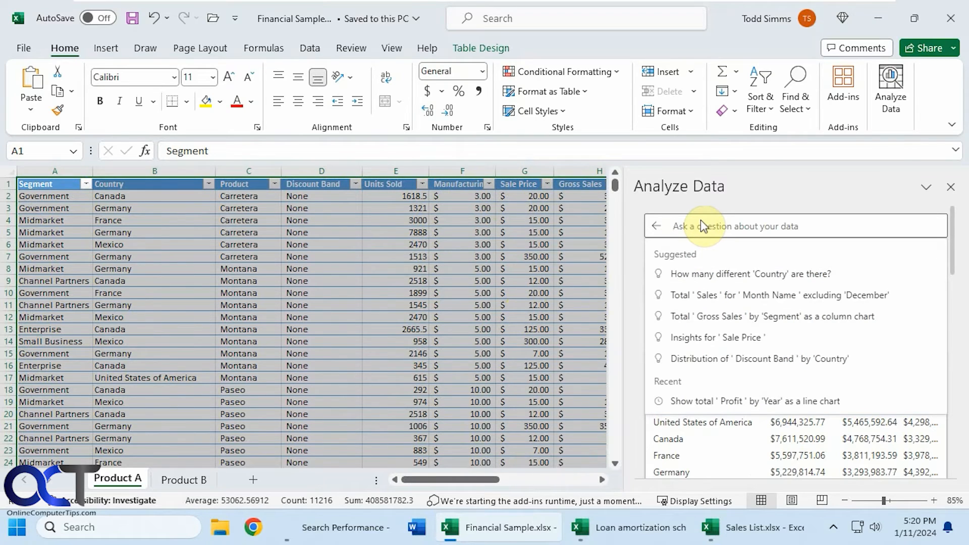
text(wha)
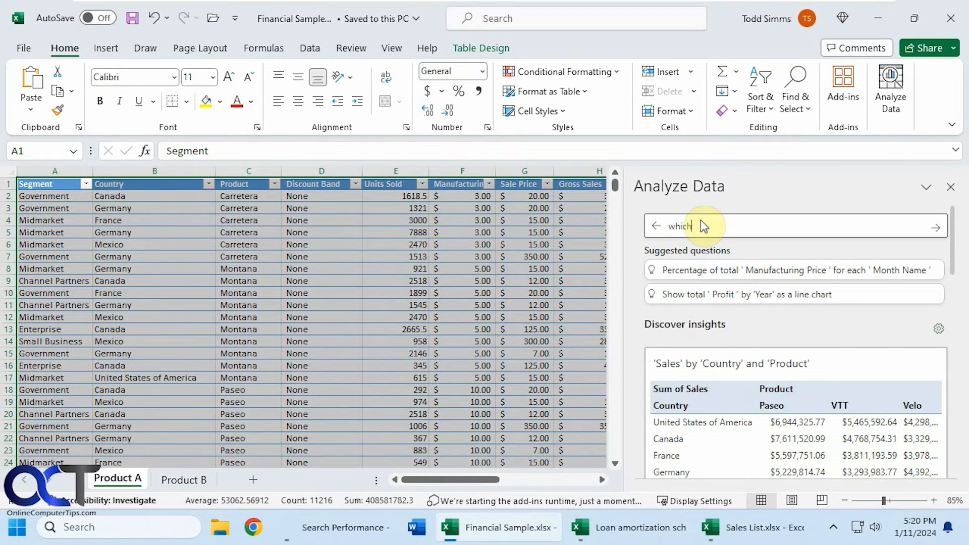
text(ch segment has the highest sale price)
key(Return)
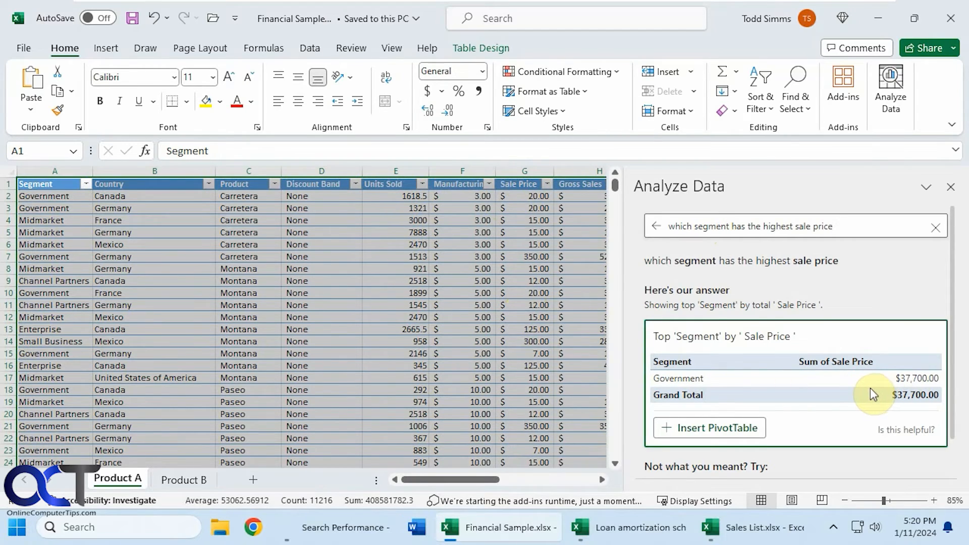
- Change "highest" to "lowest" in the question and ask "which segment has the lowest sale price"
double_click(770, 215)
text(lowe)
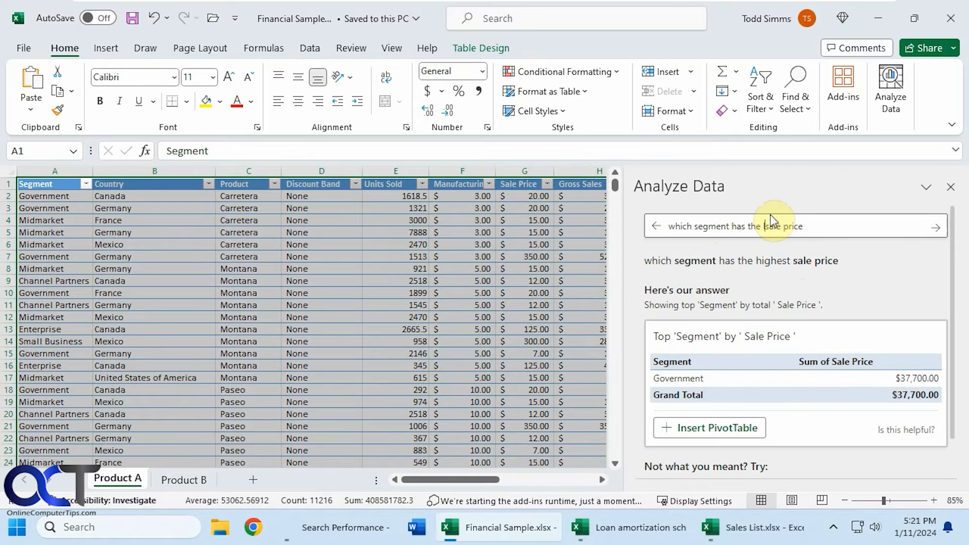
text(st)
key(Return)
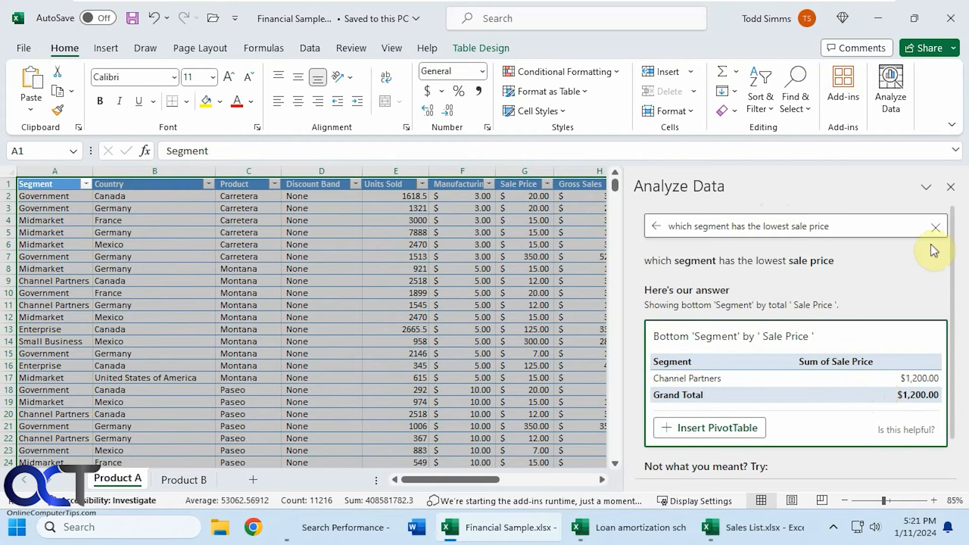
- Clear the previous question and ask Analyze Data "what is the most popular product"
click(936, 227)
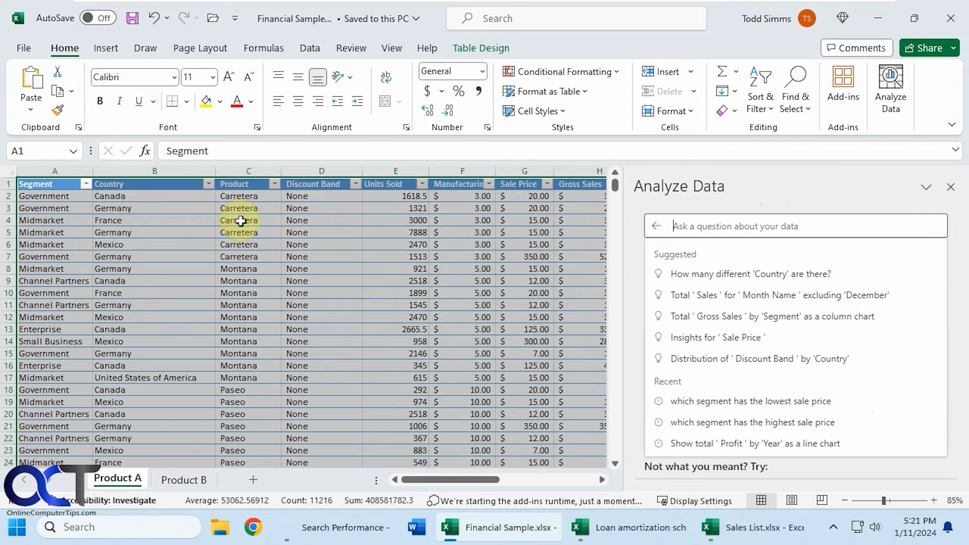
click(731, 227)
text(what)
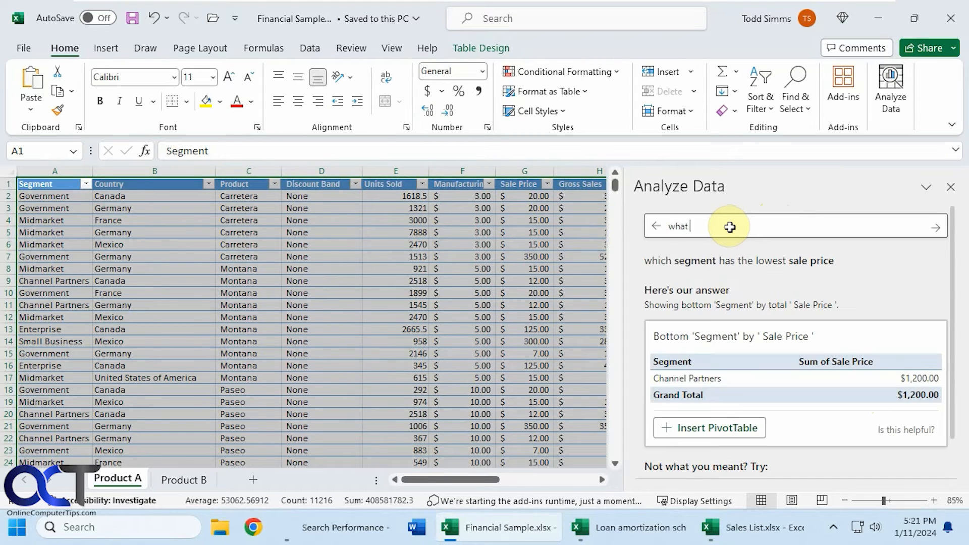
text( is the most popular product)
key(Return)
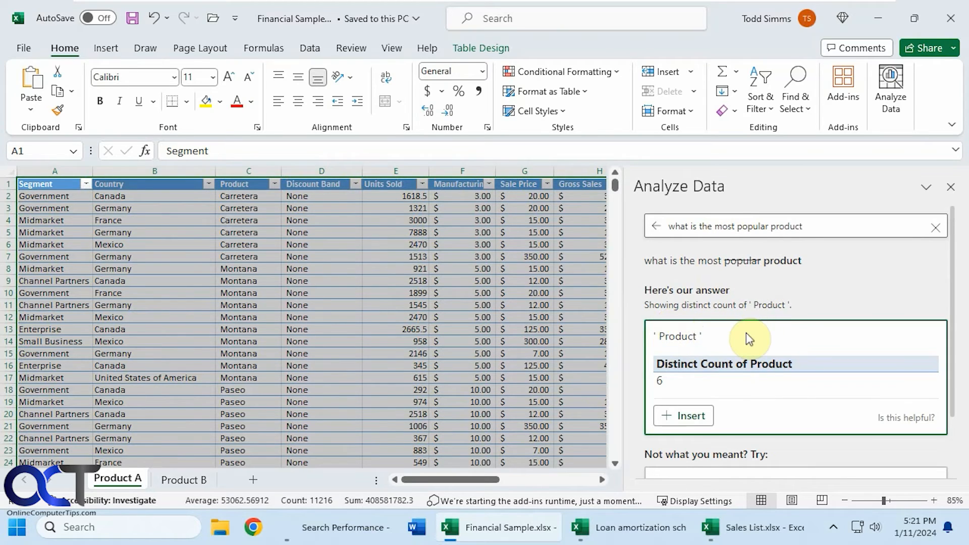
- Replace the question with "how many different products are there" and submit it
drag(805, 226, 641, 212)
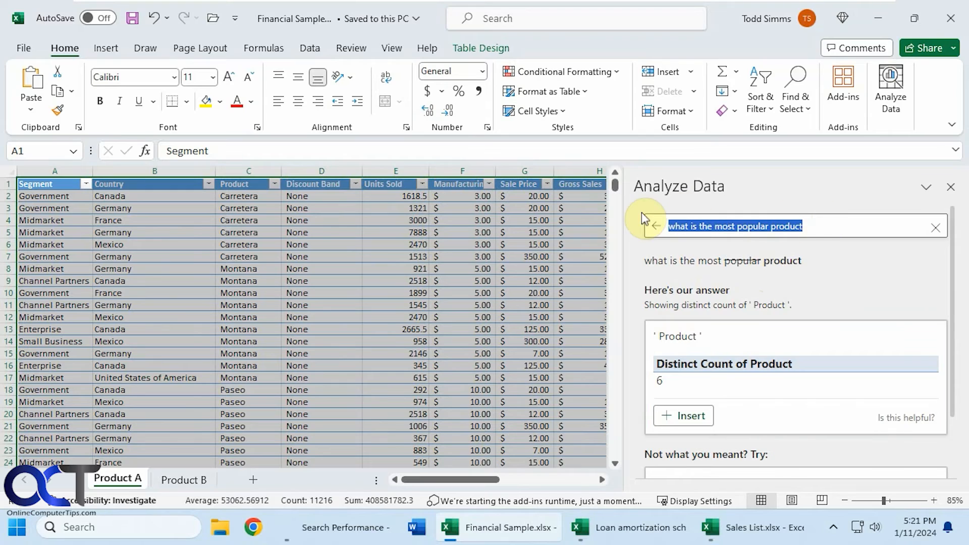
text(how man)
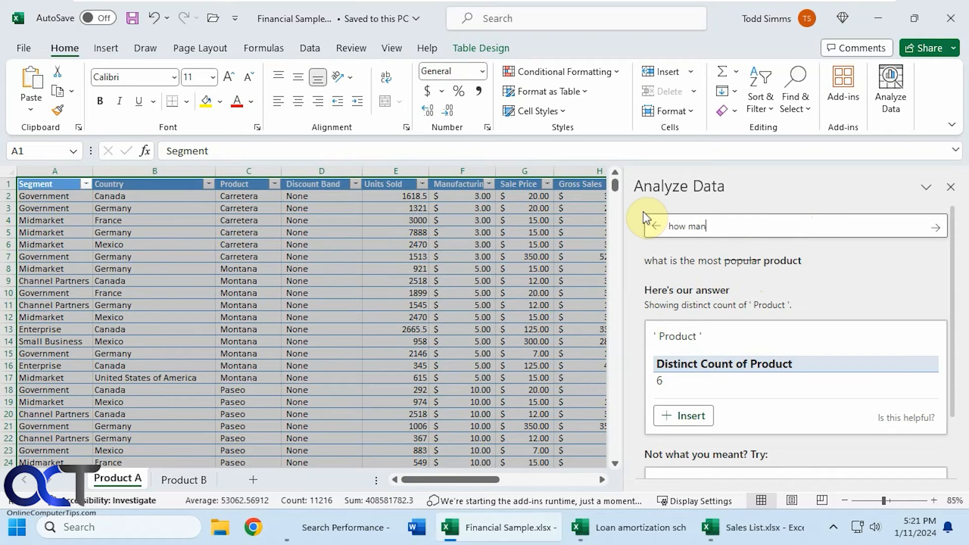
text(y different products are there)
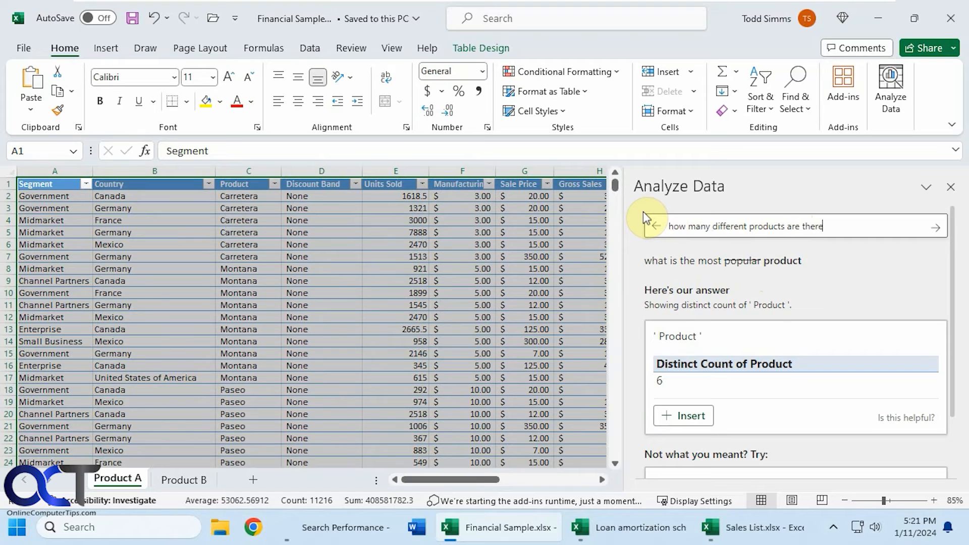
key(Return)
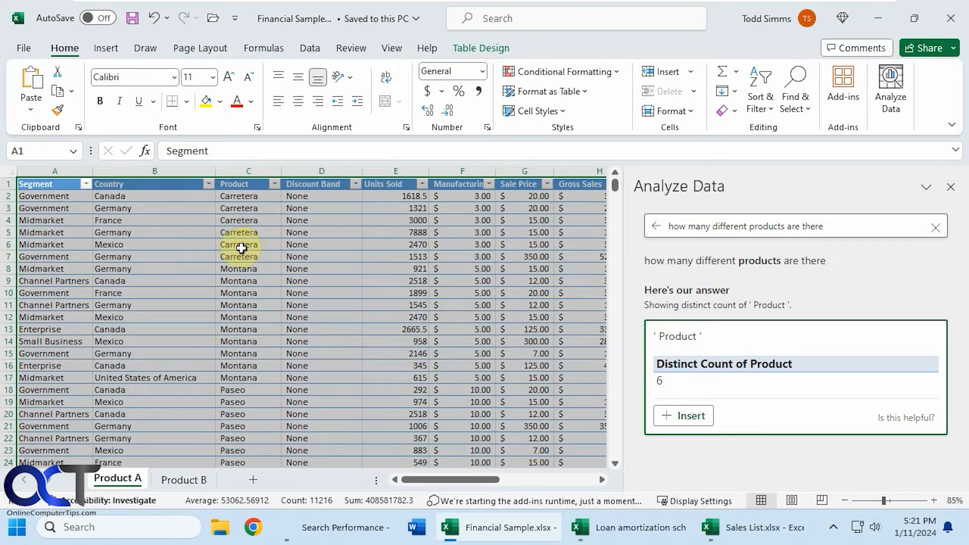
- Replace the Analyze Data question with "who has the highest units sold", submit it, and slightly narrow the pane
drag(831, 226, 656, 226)
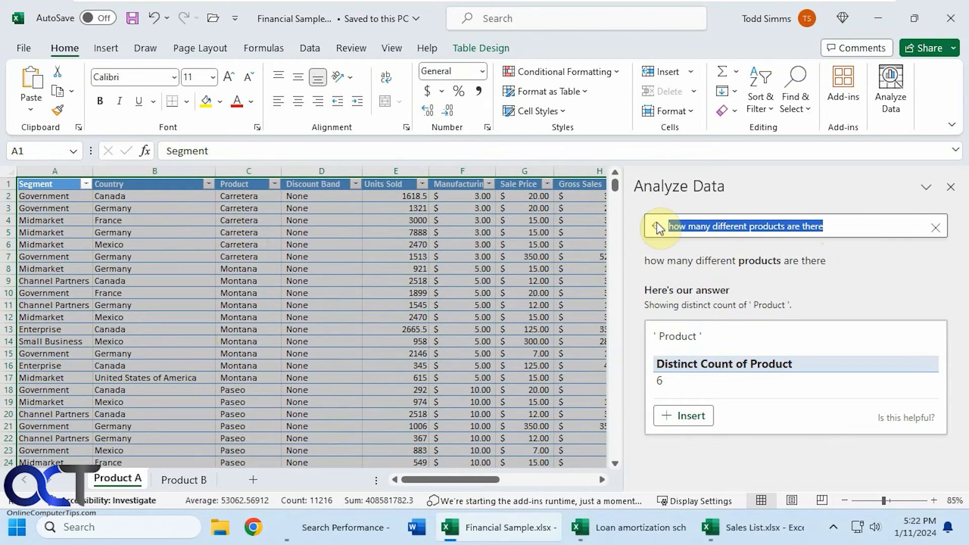
text(who)
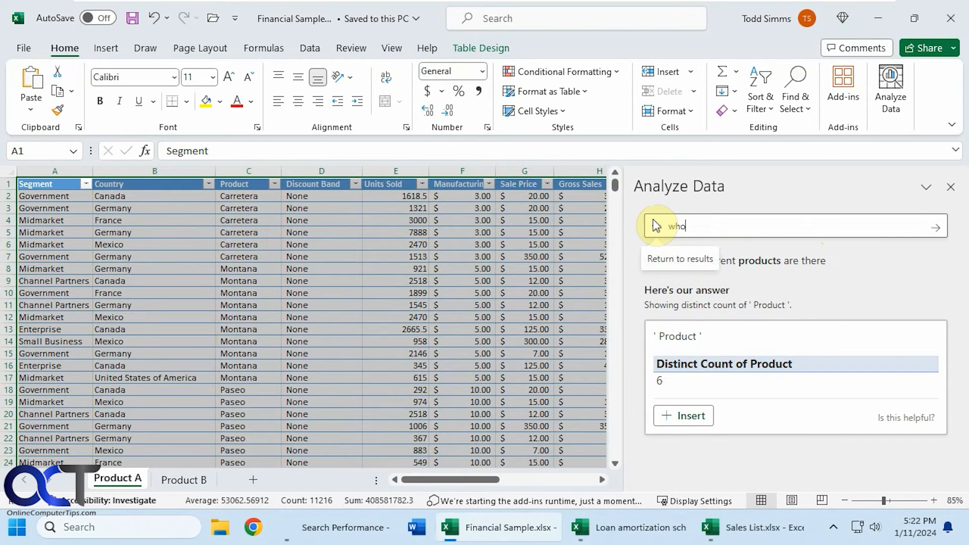
text( has the highest units sold)
key(Return)
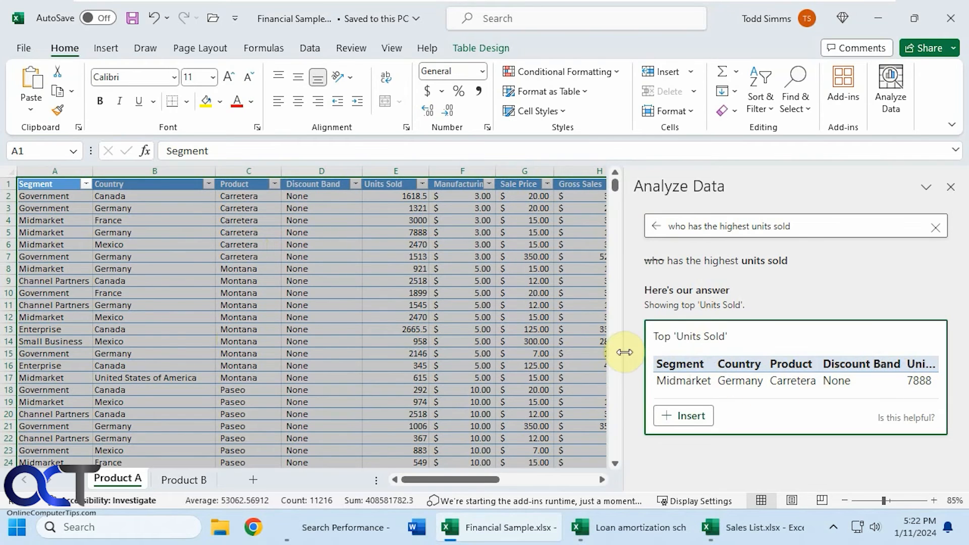
mouse_move(626, 351)
mouse_down()
mouse_move(380, 333)
mouse_move(632, 361)
mouse_up()
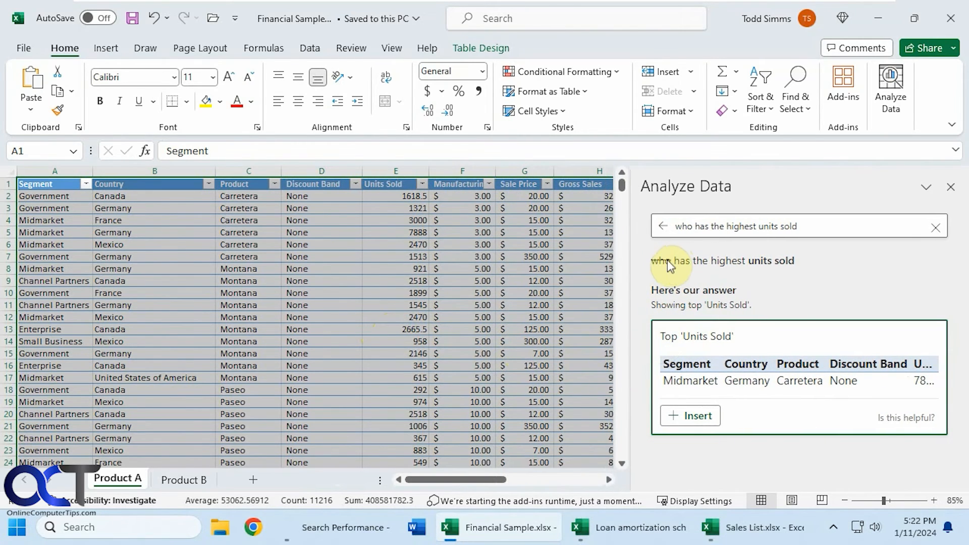
- Ask Analyze Data for "average gross sales" in place of the previous question and bring the full Gross Sales column into view
drag(812, 224, 765, 220)
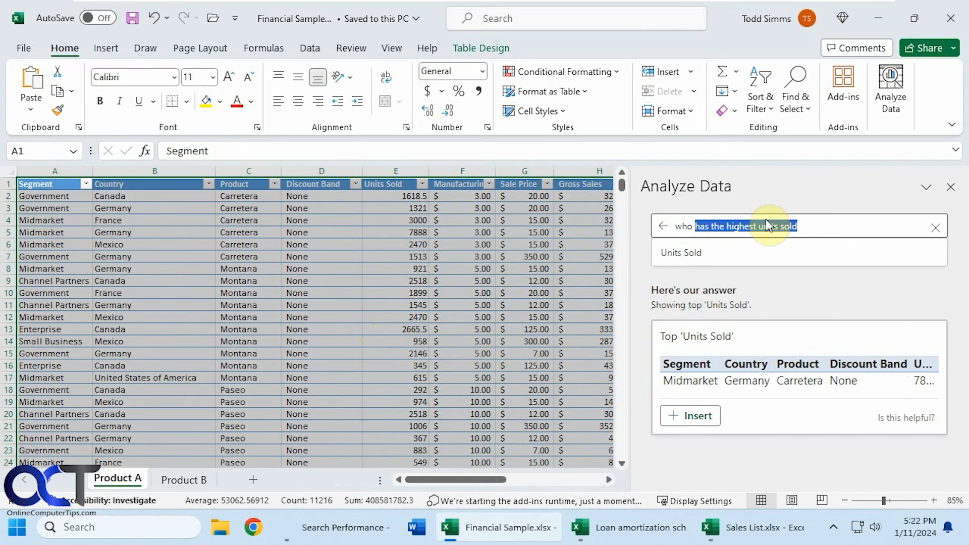
text(avera)
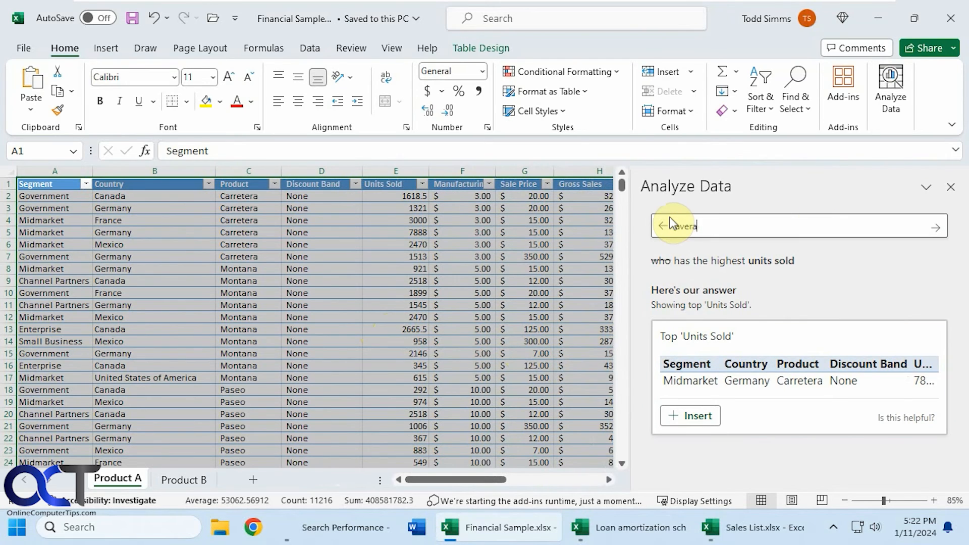
text(ge g)
text(ross sa)
key(BackSpace)
text(sales)
key(Return)
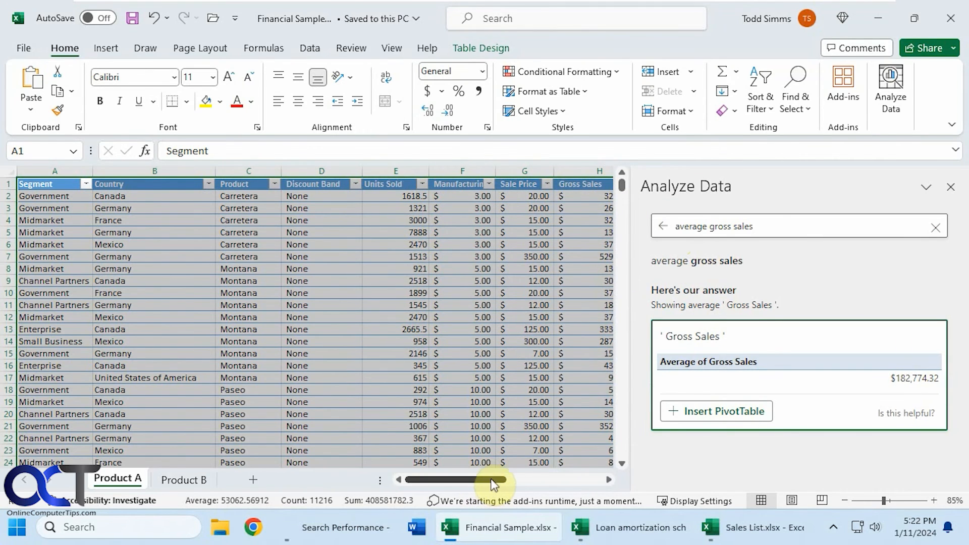
drag(493, 485, 530, 478)
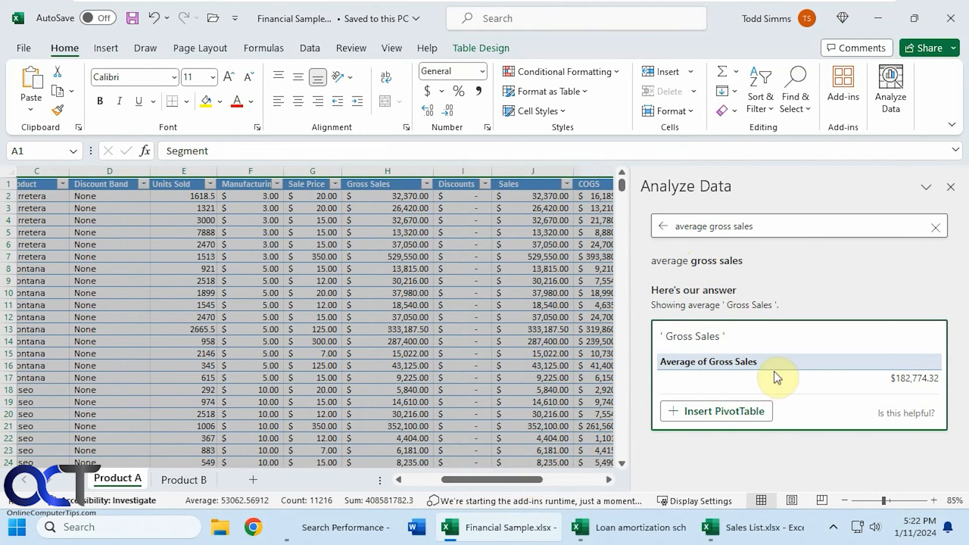